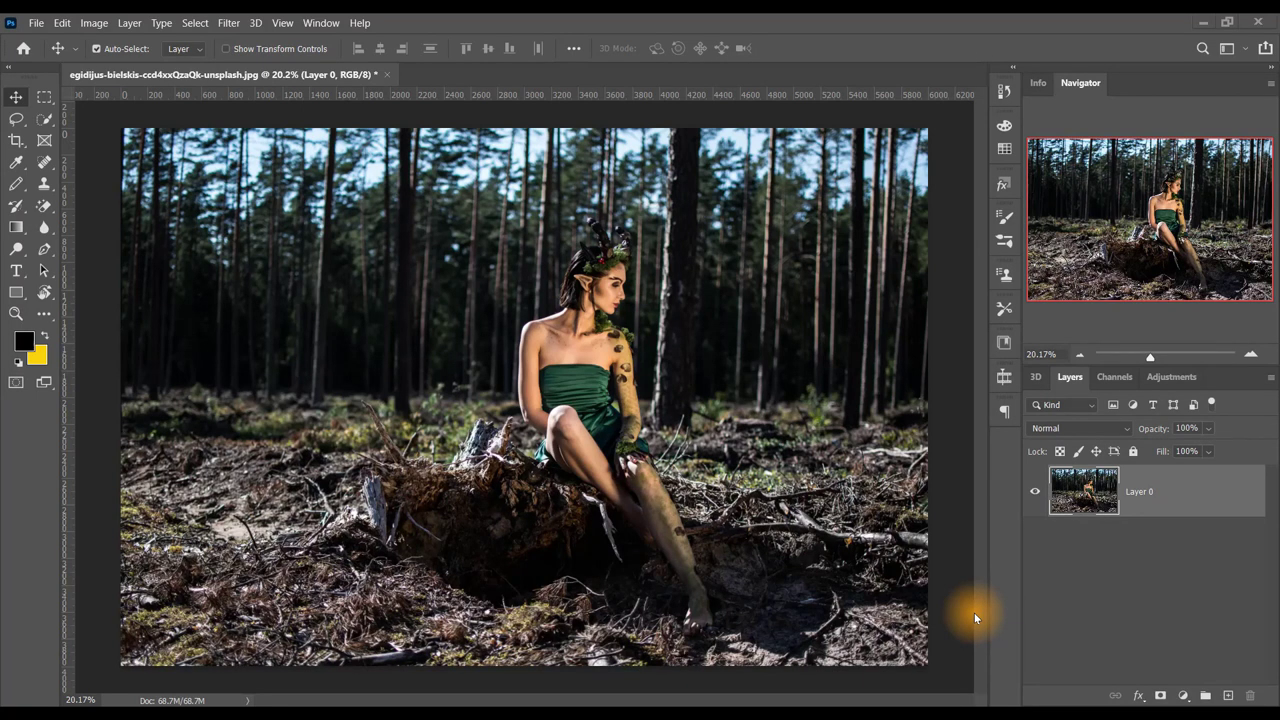
Step: Desaturate the forest photo to greyscale with Image > Adjustments > Desaturate
click(1183, 695)
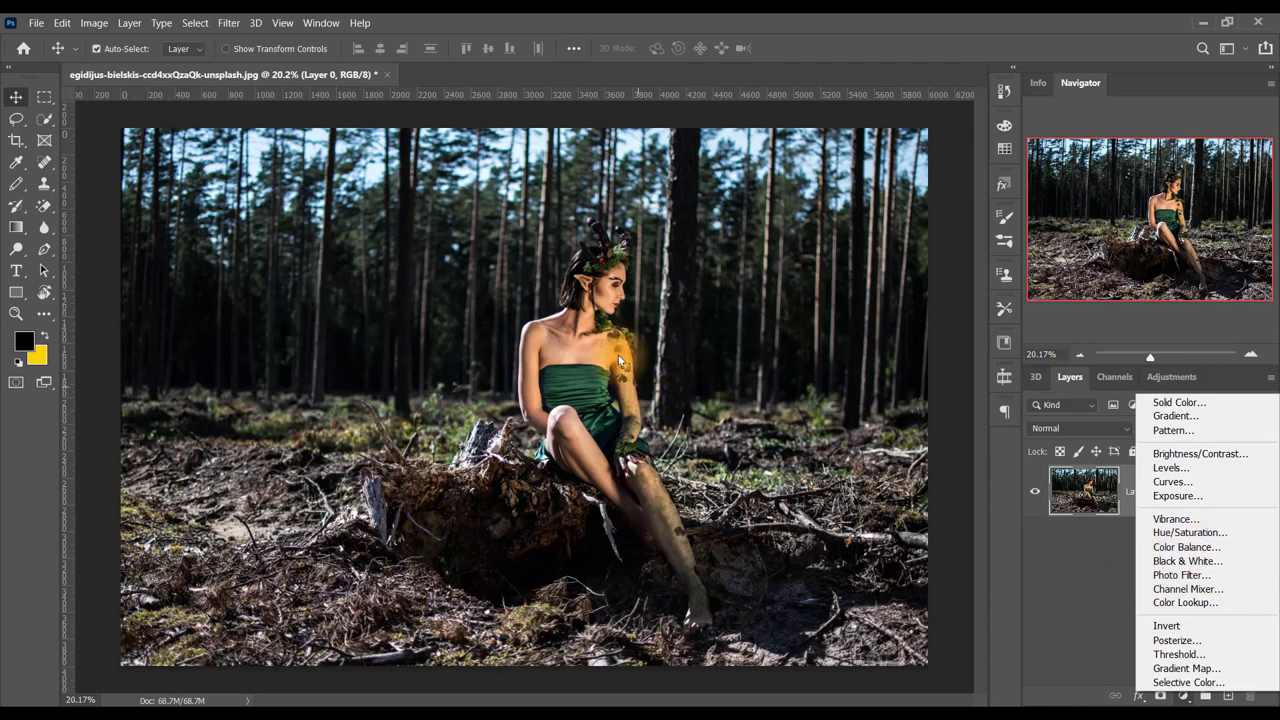
click(88, 29)
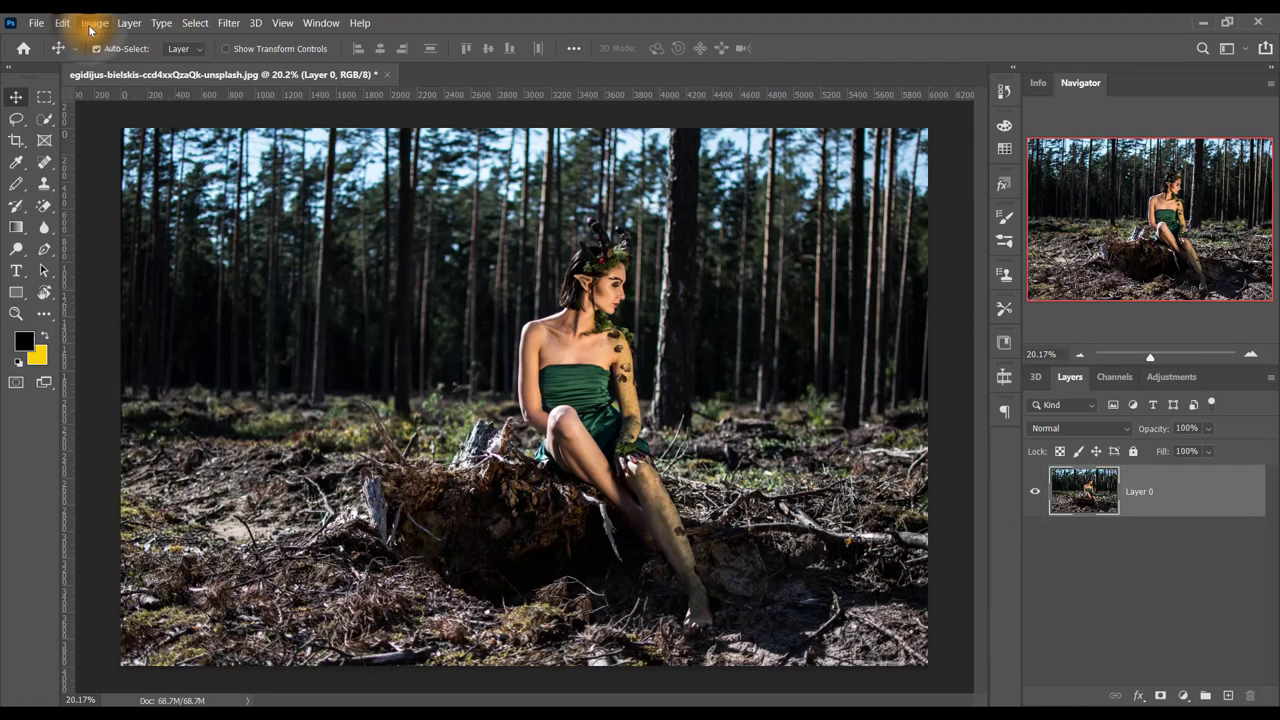
click(89, 25)
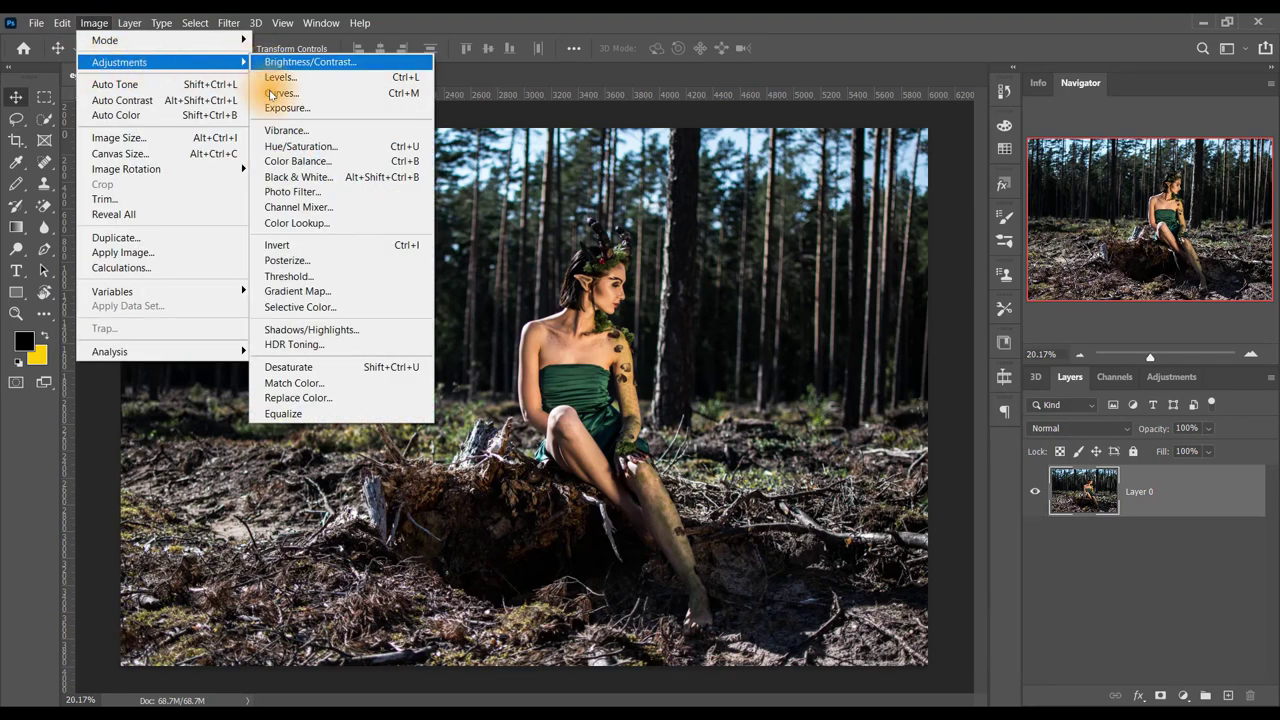
click(355, 367)
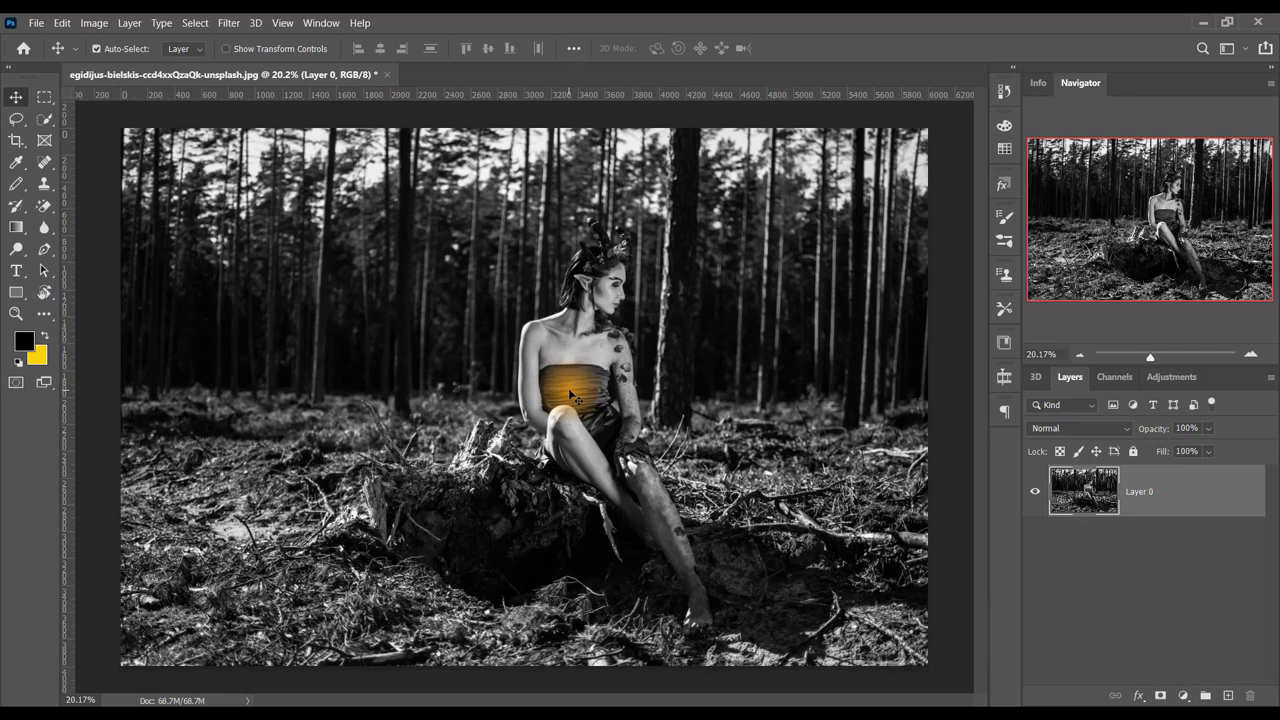
Step: Add a Black & White adjustment layer and move its Properties panel to the top right
click(1183, 695)
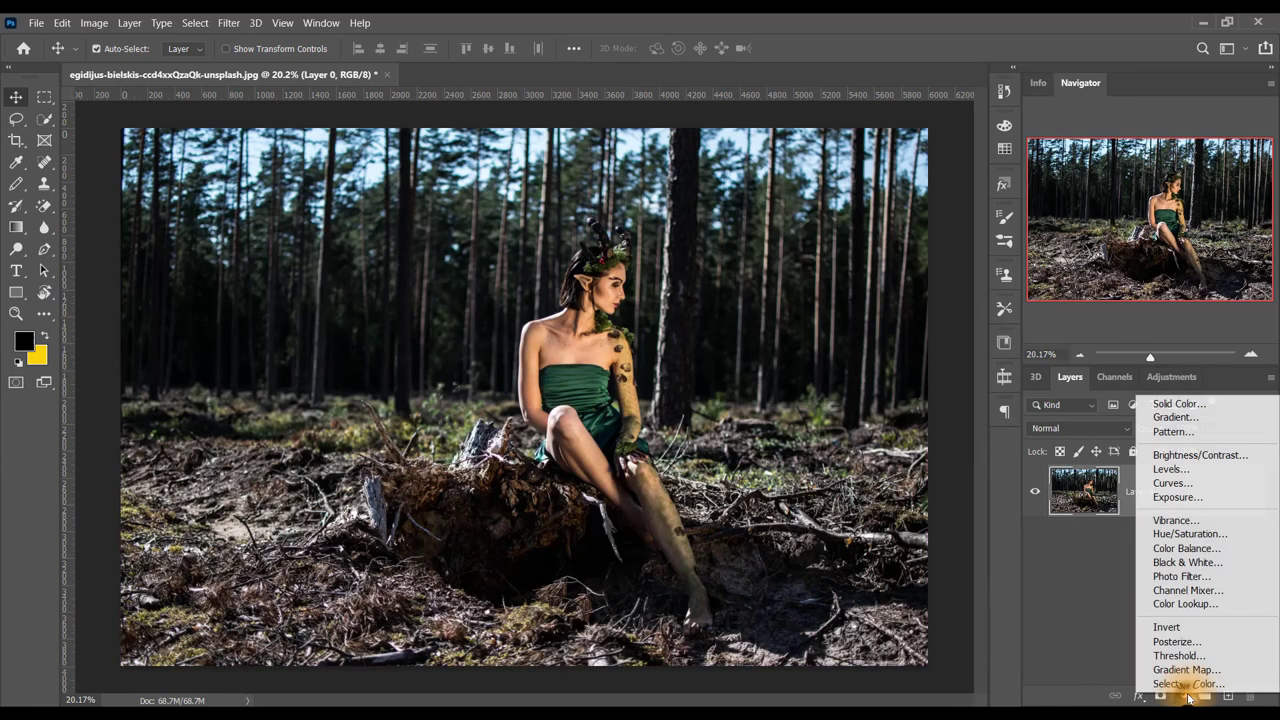
click(1199, 562)
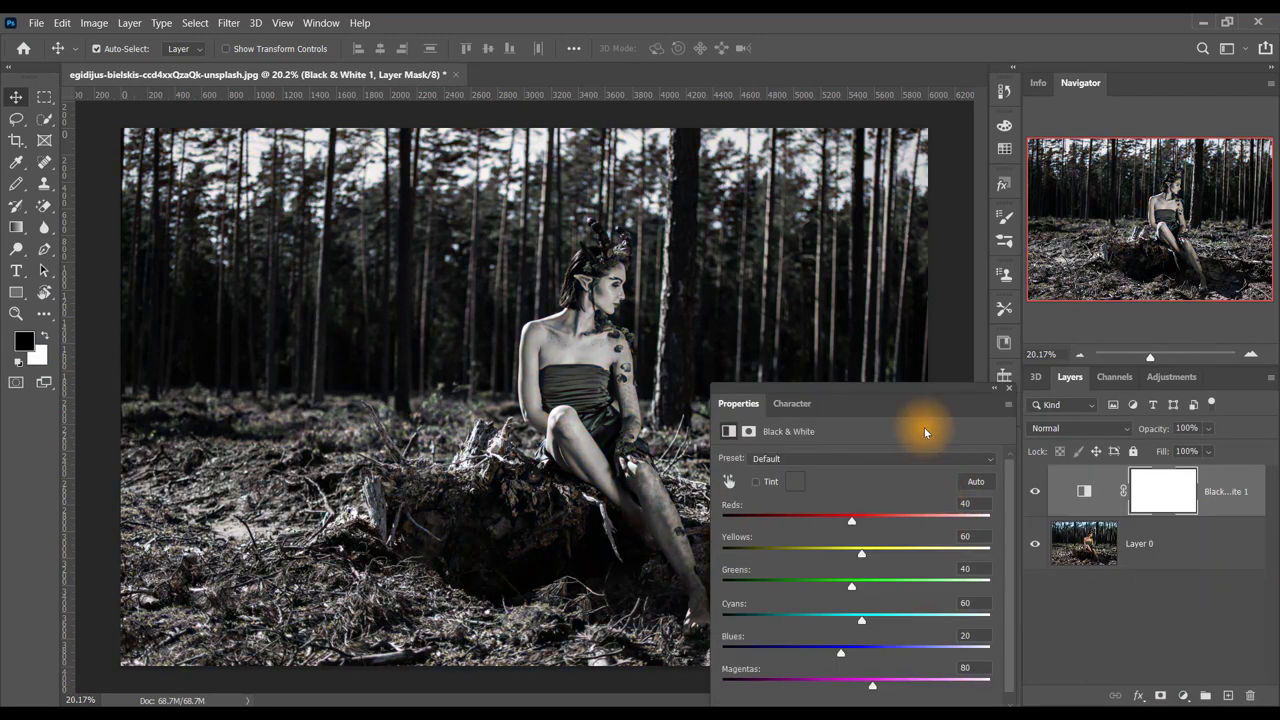
mouse_move(899, 387)
mouse_down()
mouse_move(894, 104)
mouse_move(883, 146)
mouse_up()
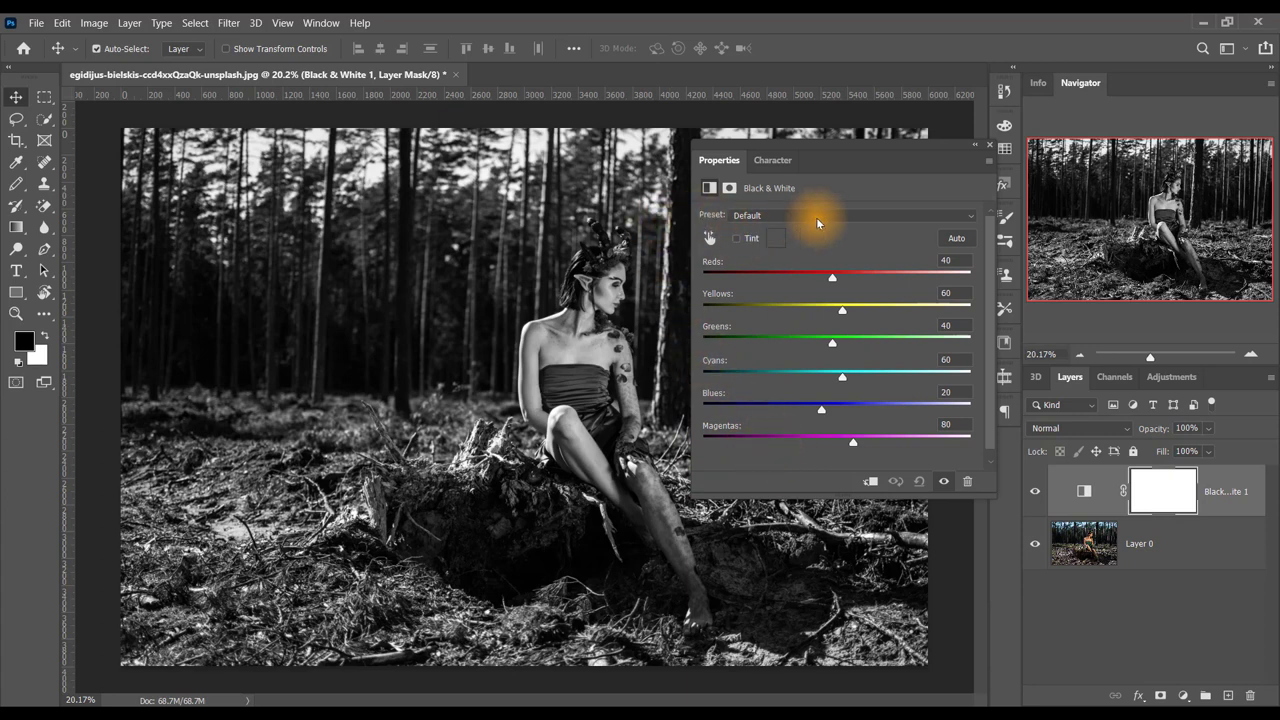
Step: Darken Reds to 59 and Greens to 56, hiding and showing the layer to compare
click(708, 238)
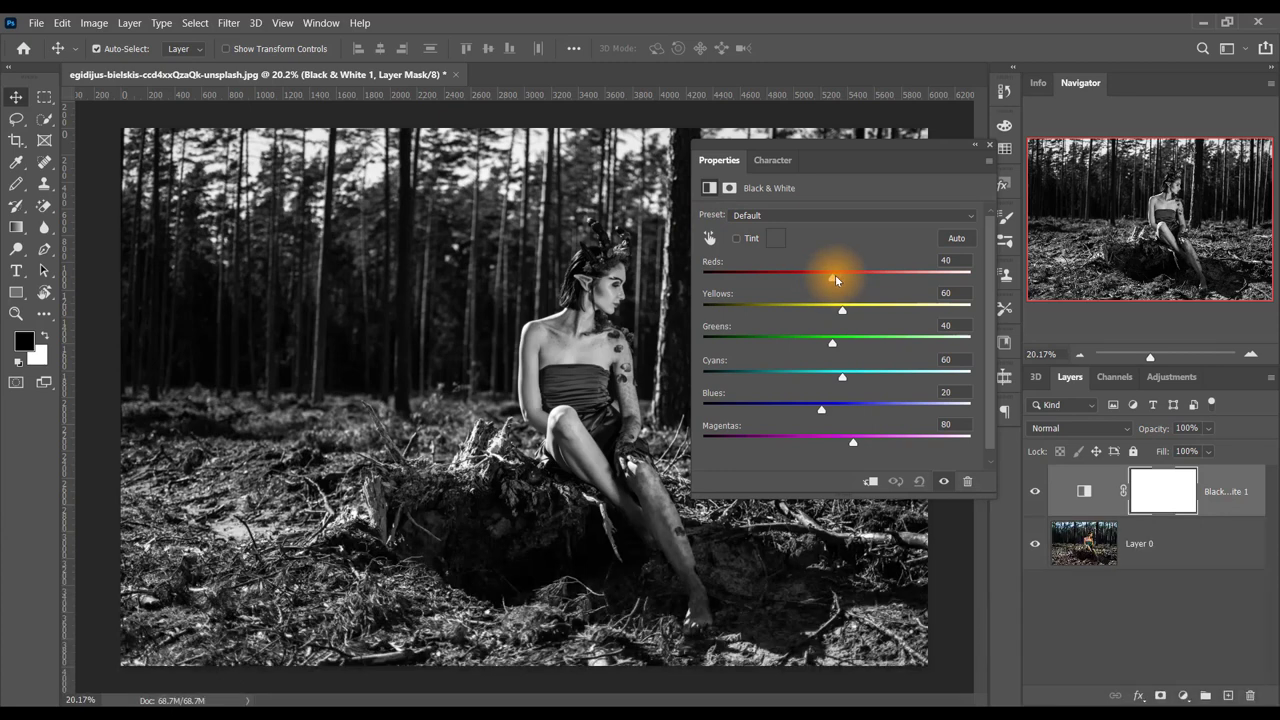
mouse_move(832, 274)
mouse_down()
mouse_move(712, 277)
mouse_move(904, 277)
mouse_move(842, 277)
mouse_move(829, 305)
mouse_move(854, 310)
mouse_up()
mouse_move(831, 343)
mouse_down()
mouse_move(765, 338)
mouse_move(906, 335)
mouse_move(766, 346)
mouse_move(840, 346)
mouse_up()
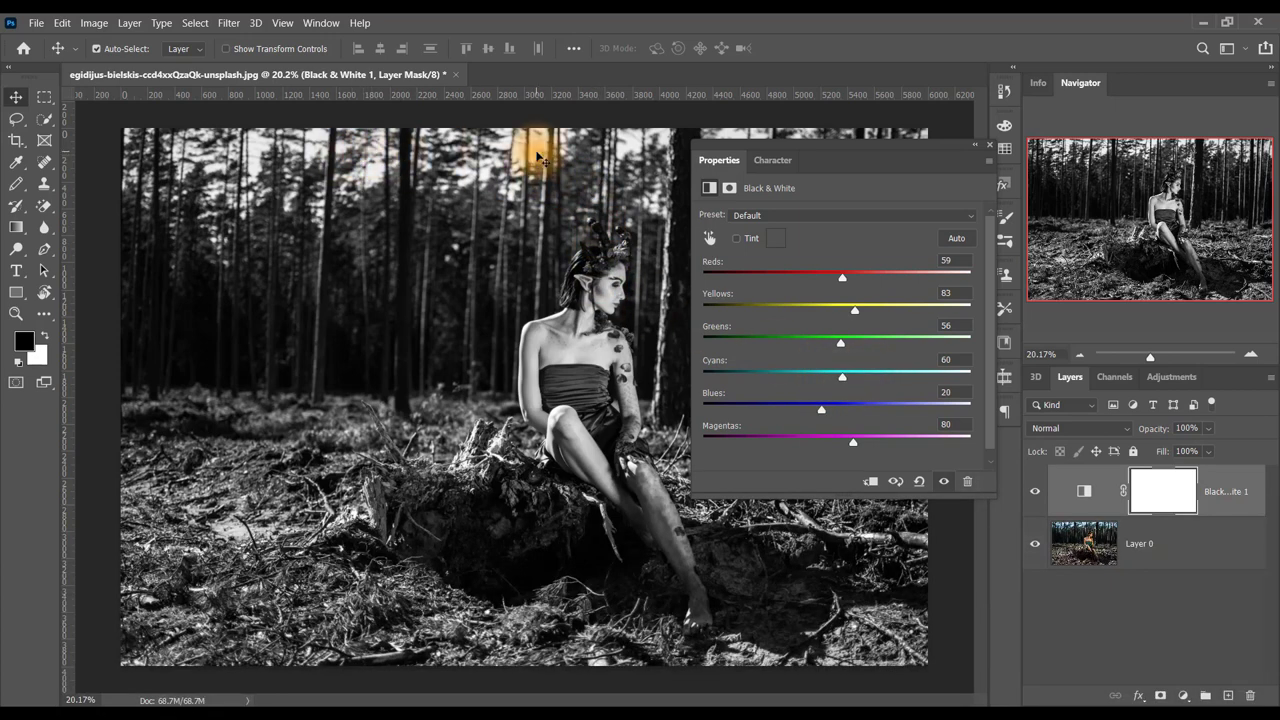
click(943, 482)
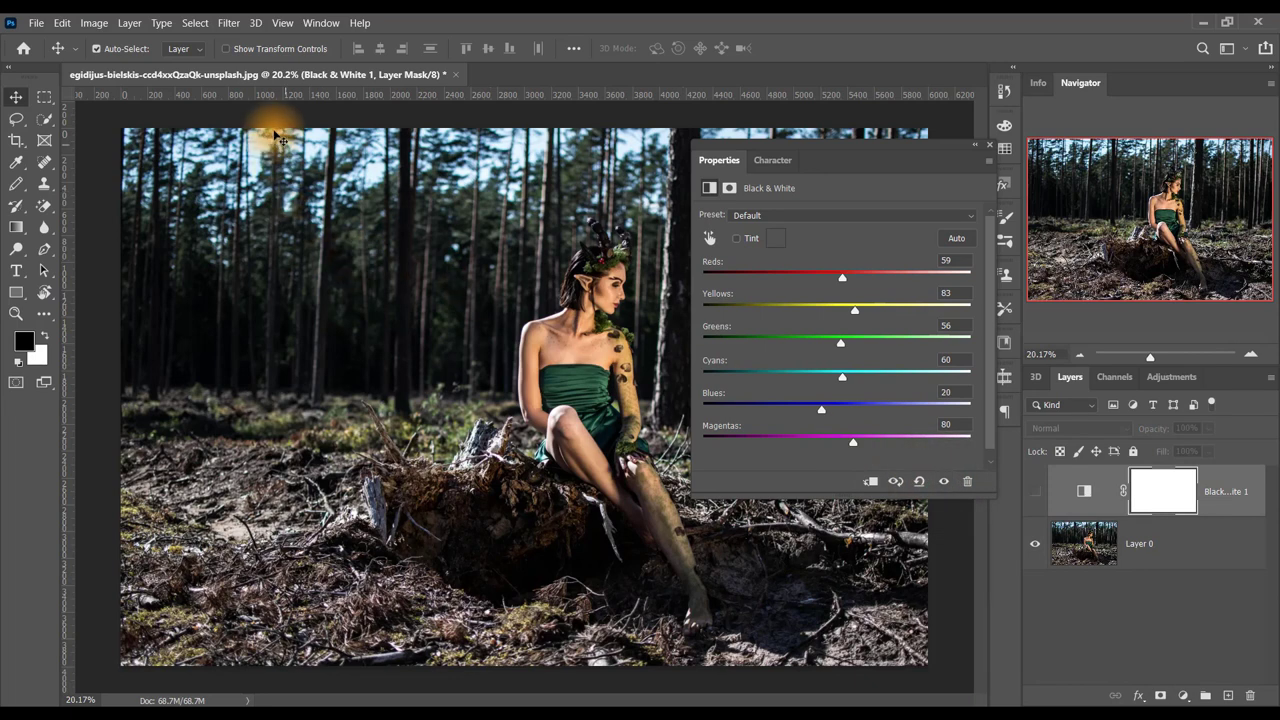
click(941, 484)
Step: Set Cyans to 50, and Blues and Magentas each to 39
mouse_move(843, 377)
mouse_down()
mouse_move(744, 372)
mouse_move(957, 371)
mouse_move(743, 372)
mouse_move(871, 370)
mouse_move(838, 372)
mouse_up()
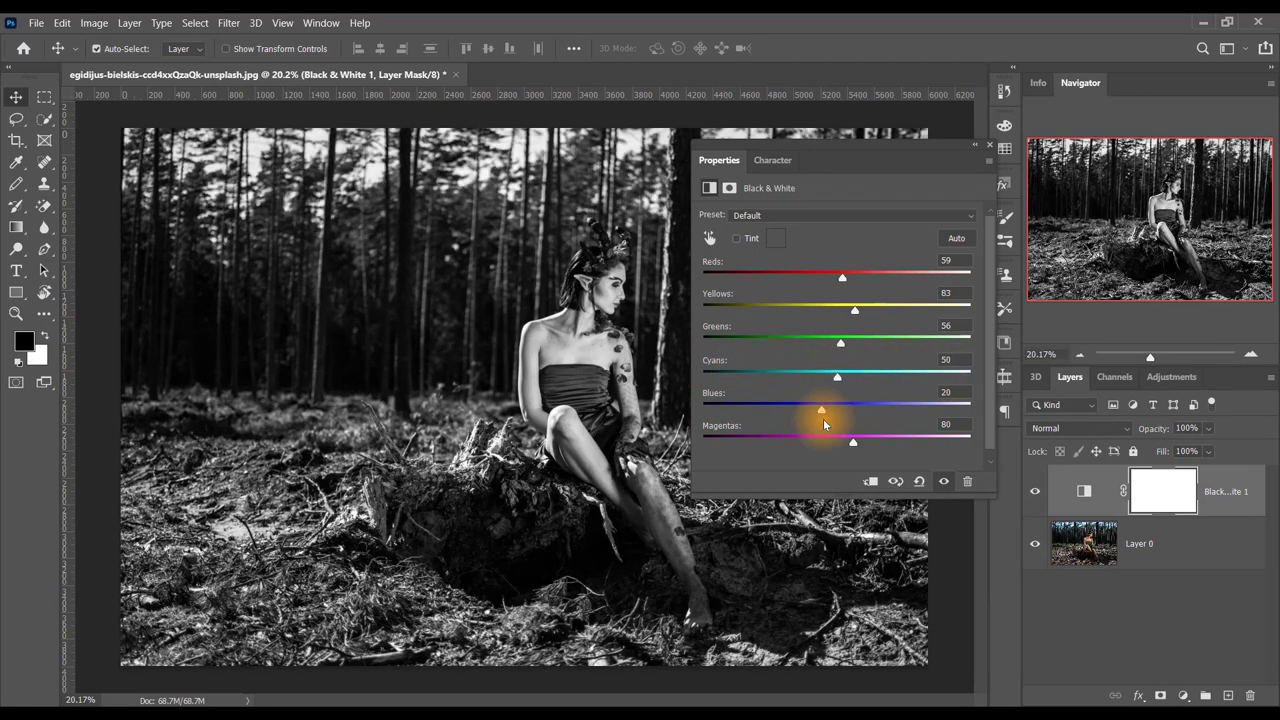
drag(771, 410, 896, 402)
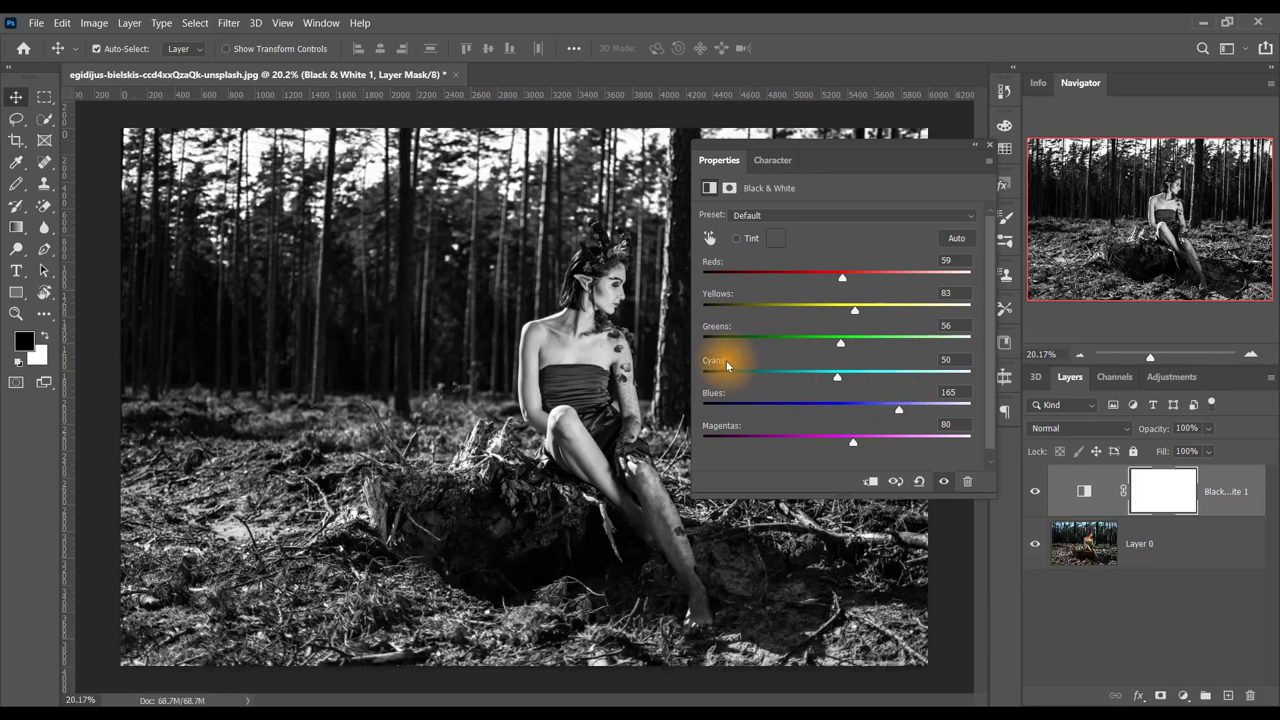
mouse_move(853, 442)
mouse_down()
mouse_move(700, 441)
mouse_move(896, 449)
mouse_move(830, 441)
mouse_up()
click(831, 410)
click(710, 173)
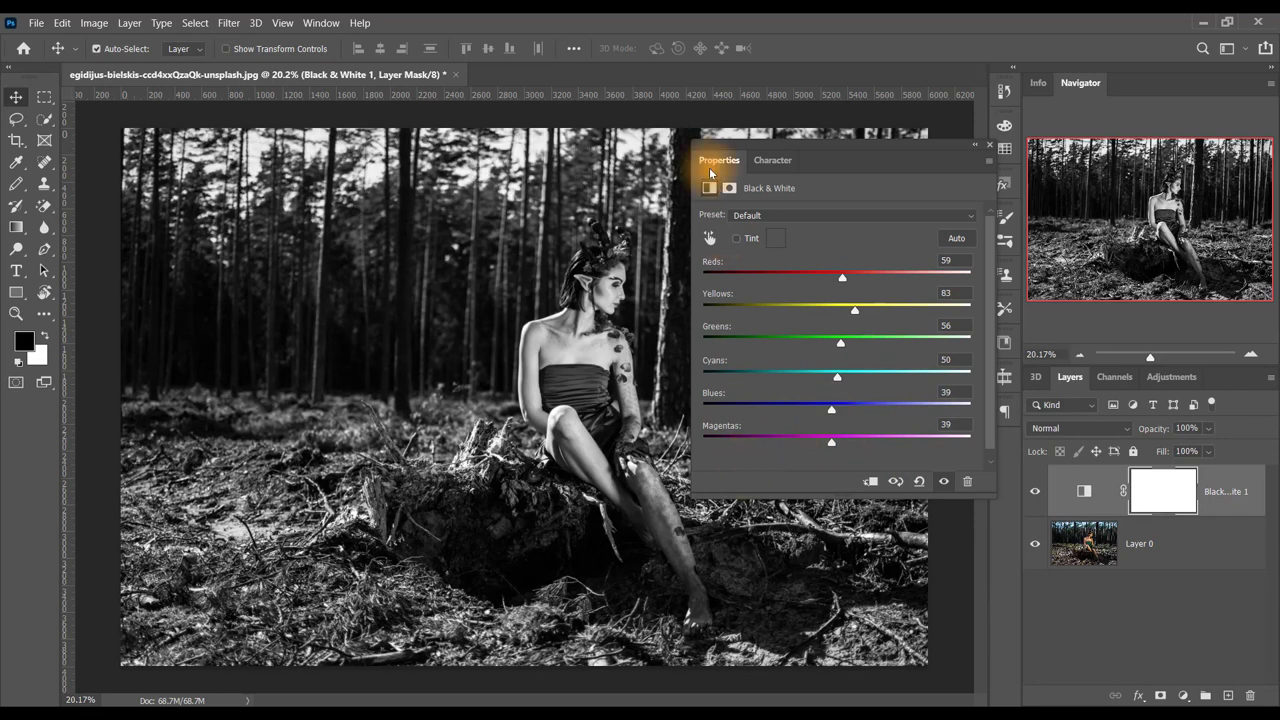
Step: Use the targeted adjustment hand to sample a tone on the forest floor
click(710, 241)
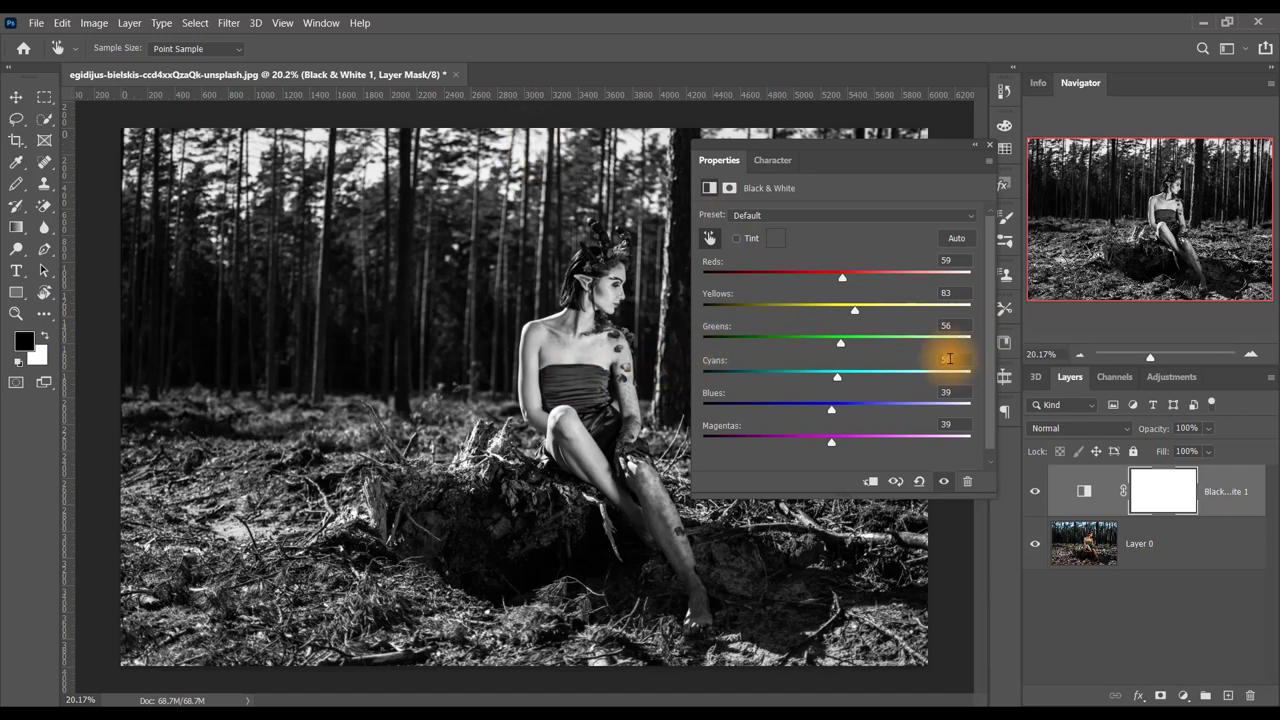
click(240, 538)
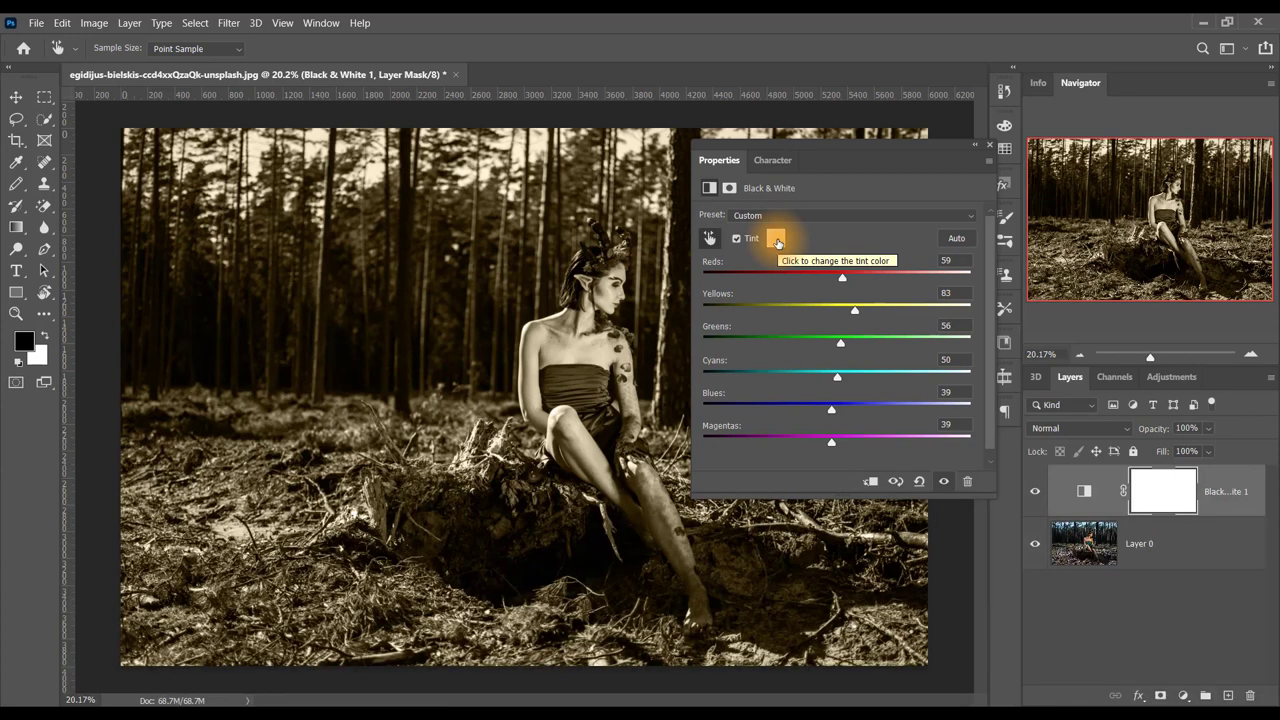
Step: Change the Black & White tint colour to golden f9ad00
click(777, 240)
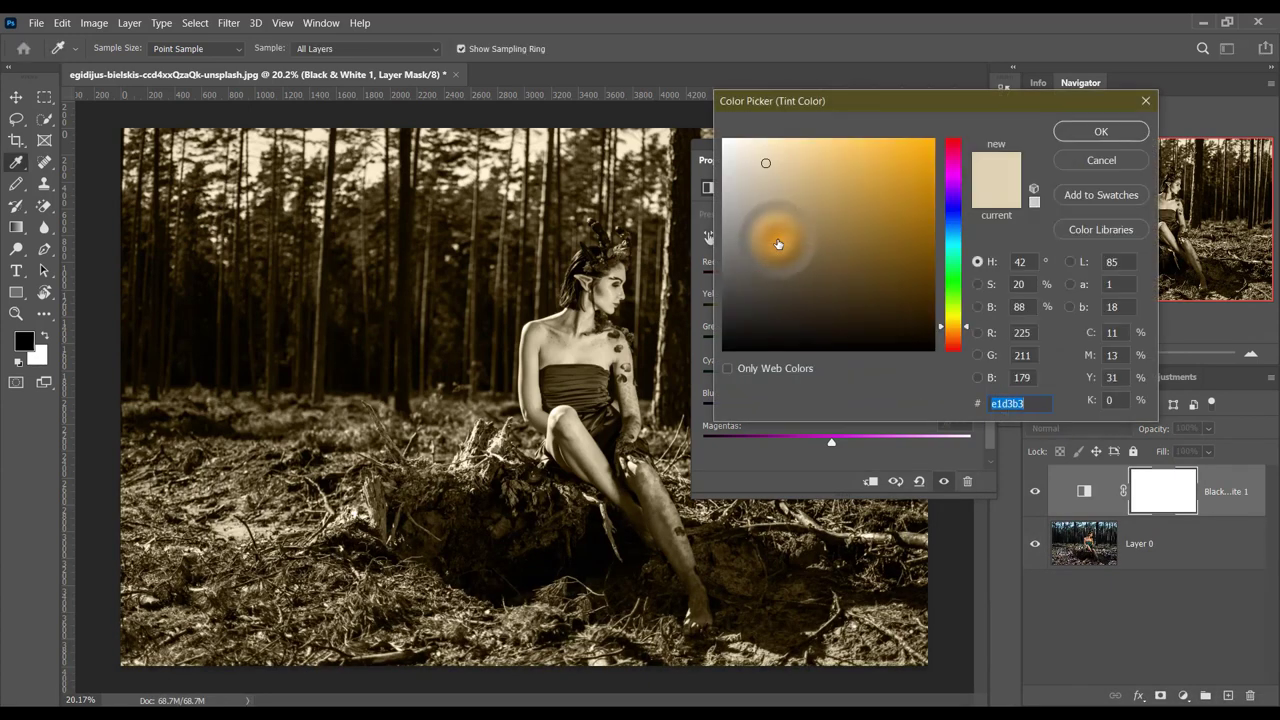
drag(786, 210, 934, 143)
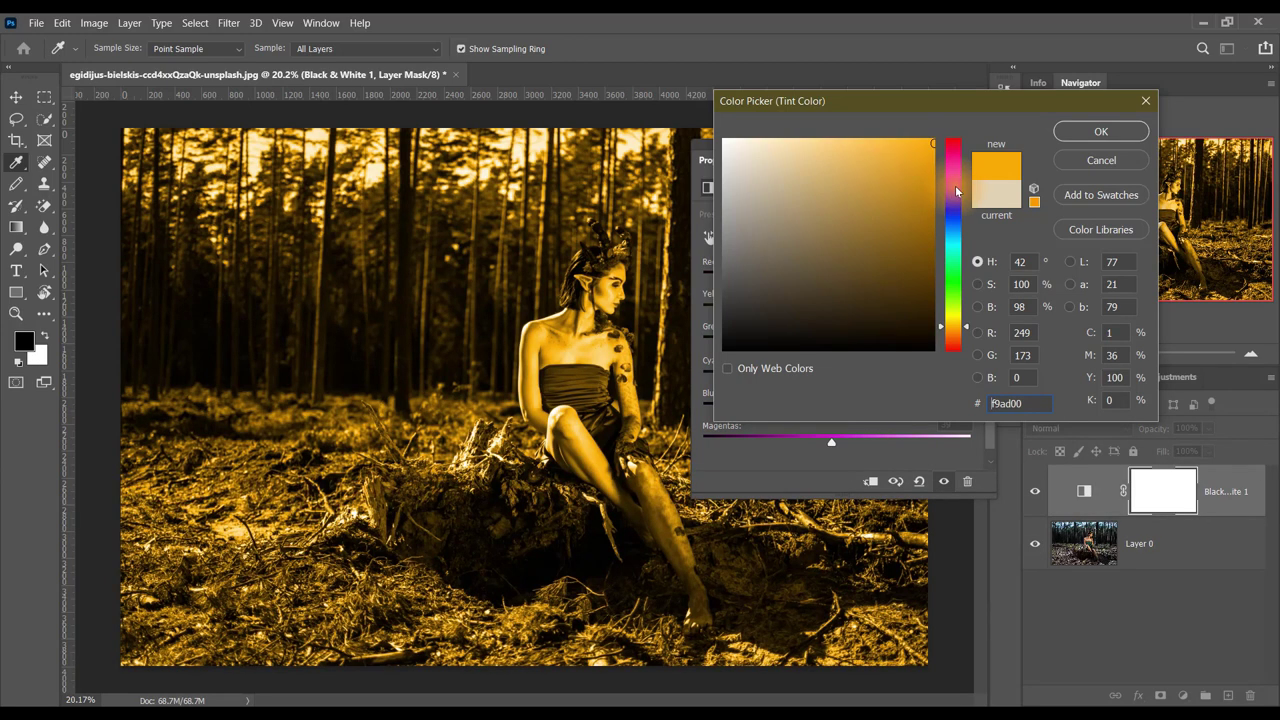
click(1103, 133)
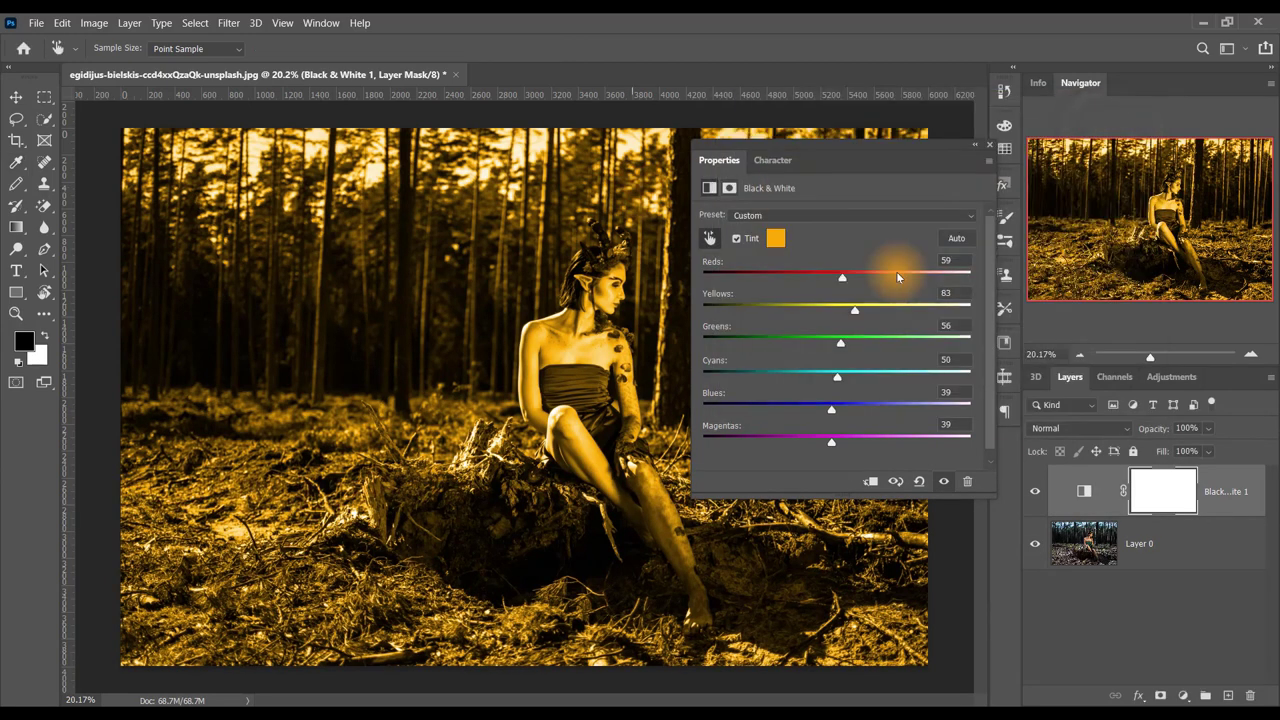
Step: Set Reds 20, Greens 139, Cyans -52, Blues -6 and Magentas 198
mouse_move(848, 279)
mouse_down()
mouse_move(821, 281)
mouse_move(806, 312)
mouse_move(855, 316)
mouse_move(885, 347)
mouse_up()
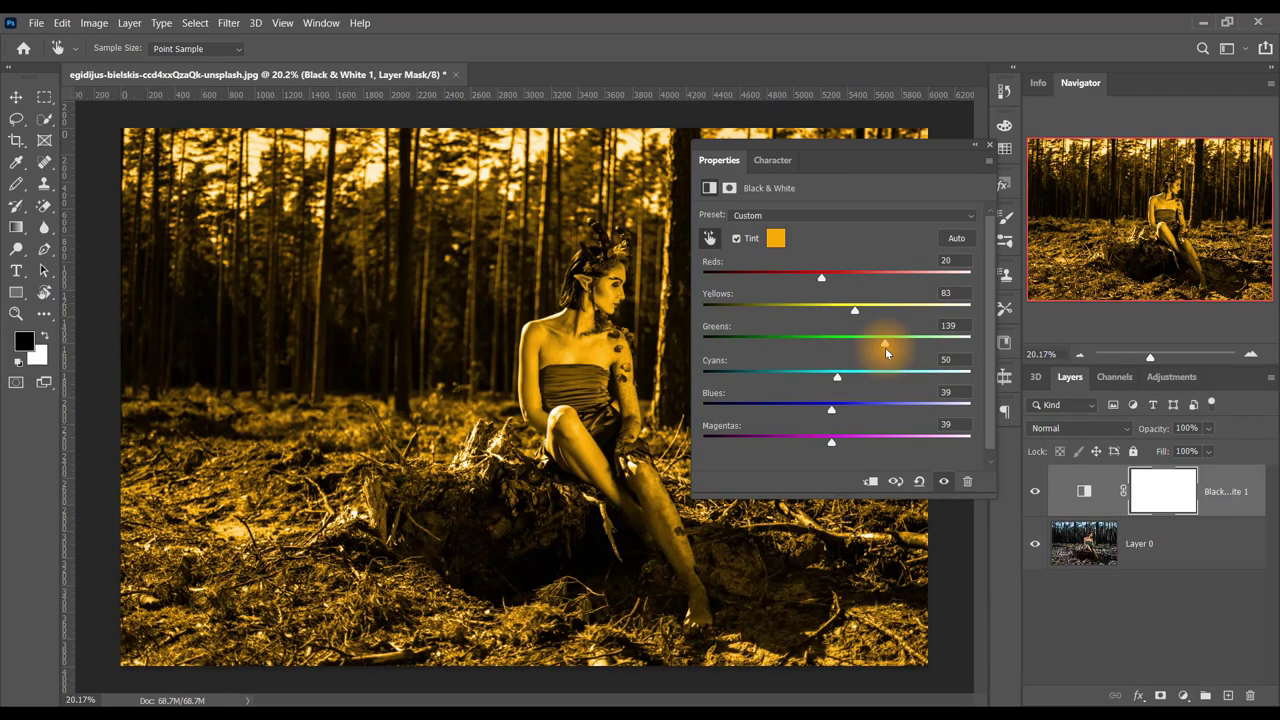
click(837, 378)
drag(837, 381, 772, 380)
drag(831, 409, 861, 409)
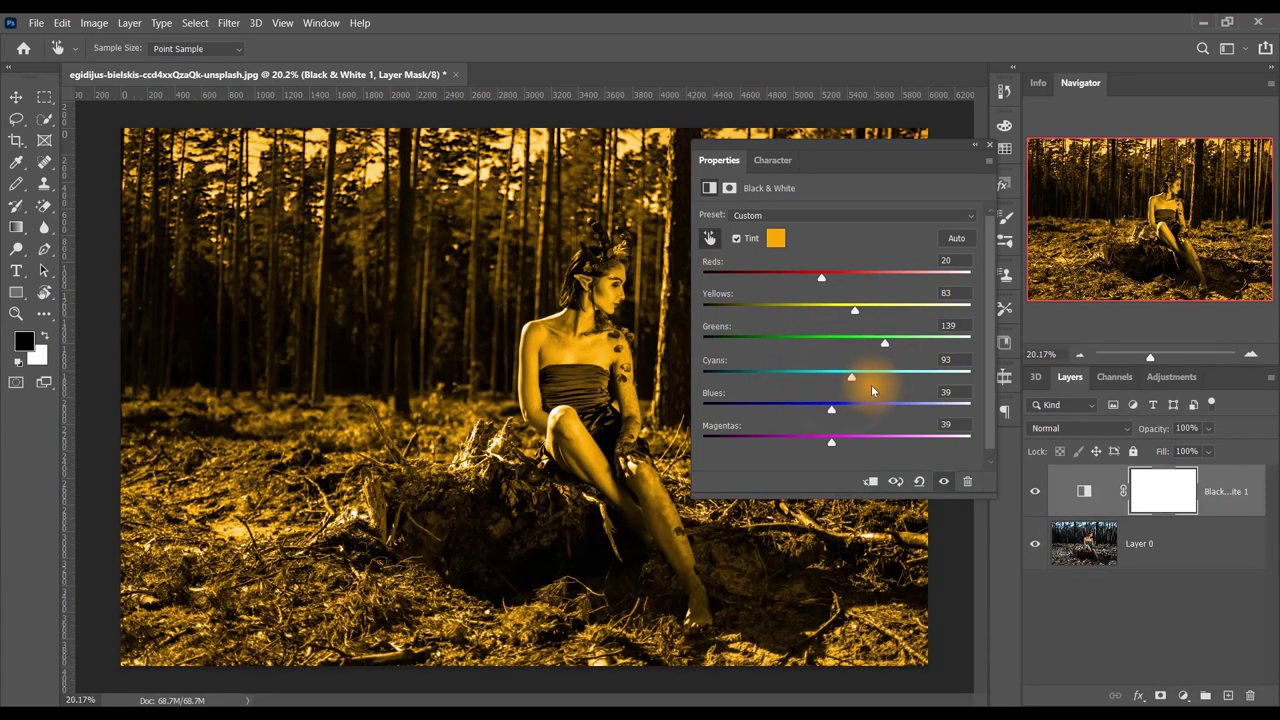
drag(772, 376, 784, 378)
click(806, 409)
drag(831, 441, 916, 441)
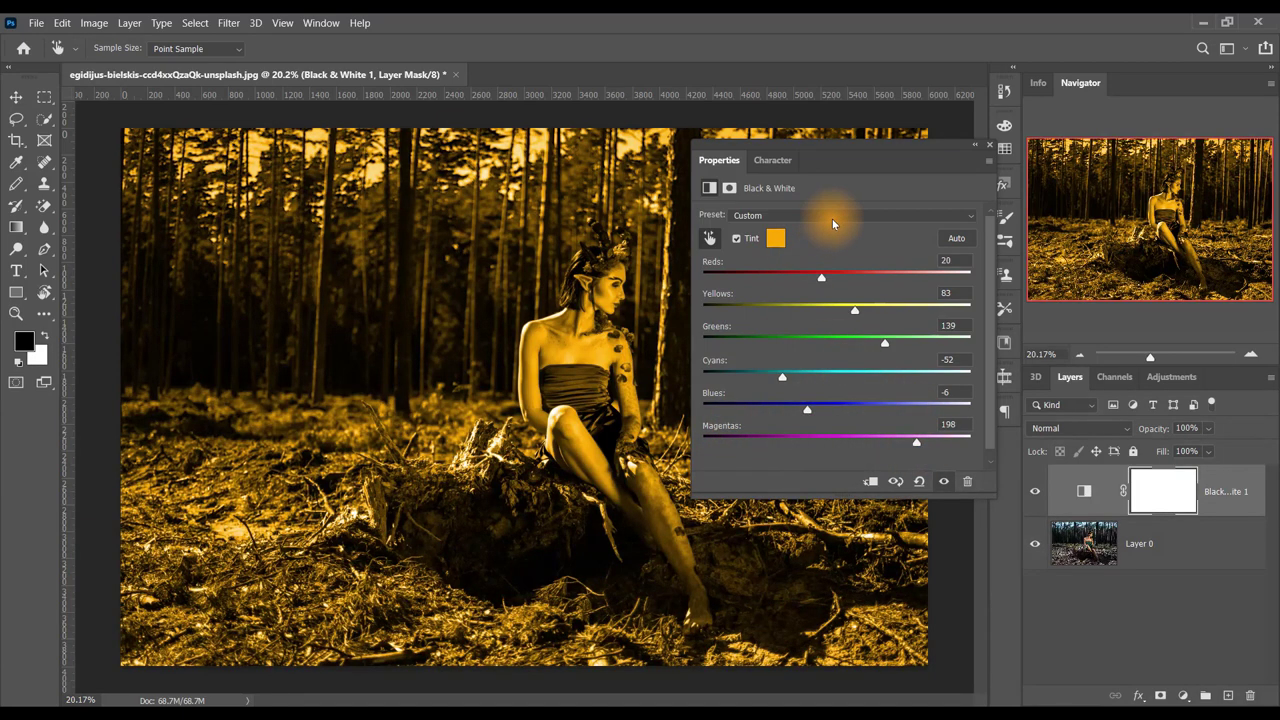
Step: Turn off Tint and try the Blue Filter, Darker and Green Filter presets
click(737, 239)
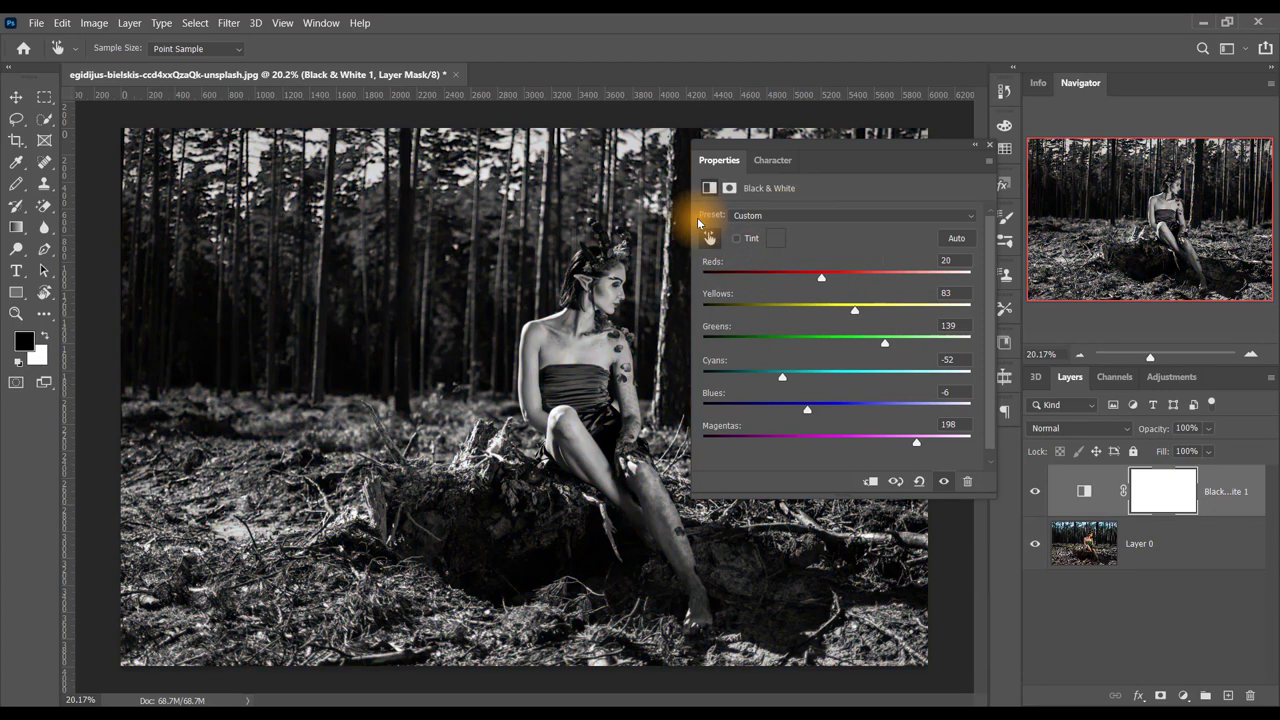
click(800, 217)
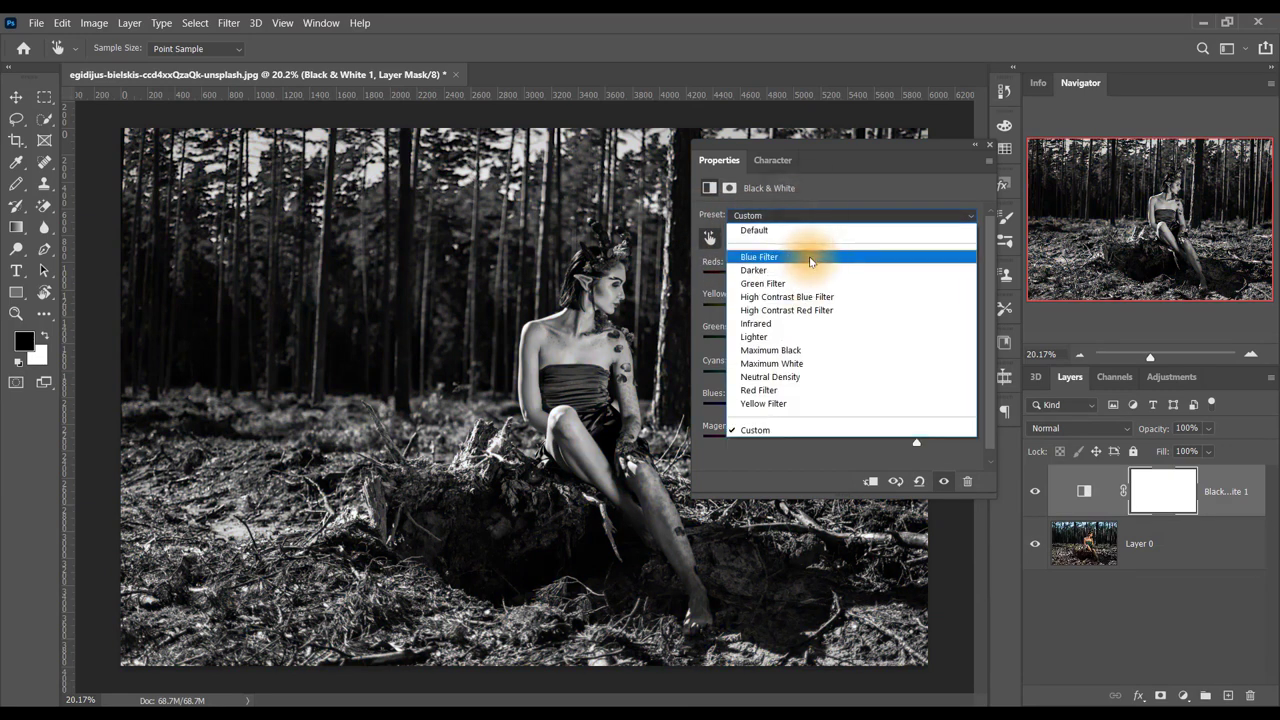
click(809, 258)
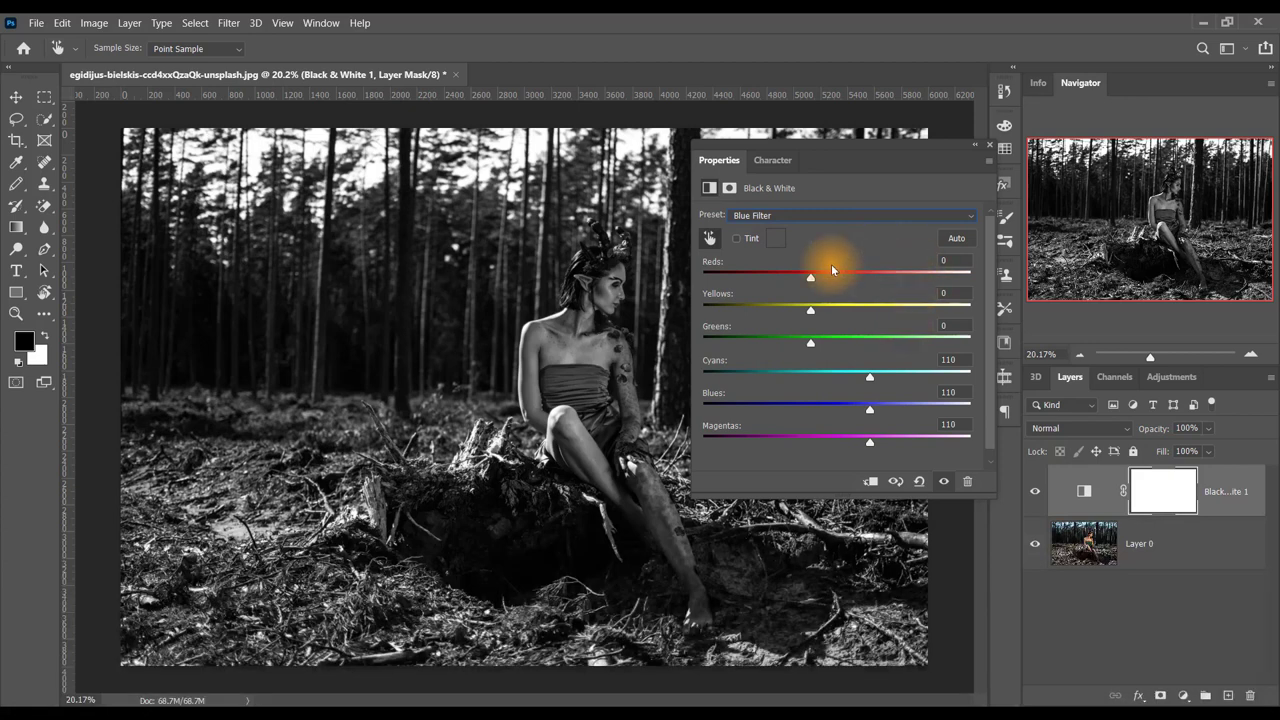
click(830, 217)
click(815, 270)
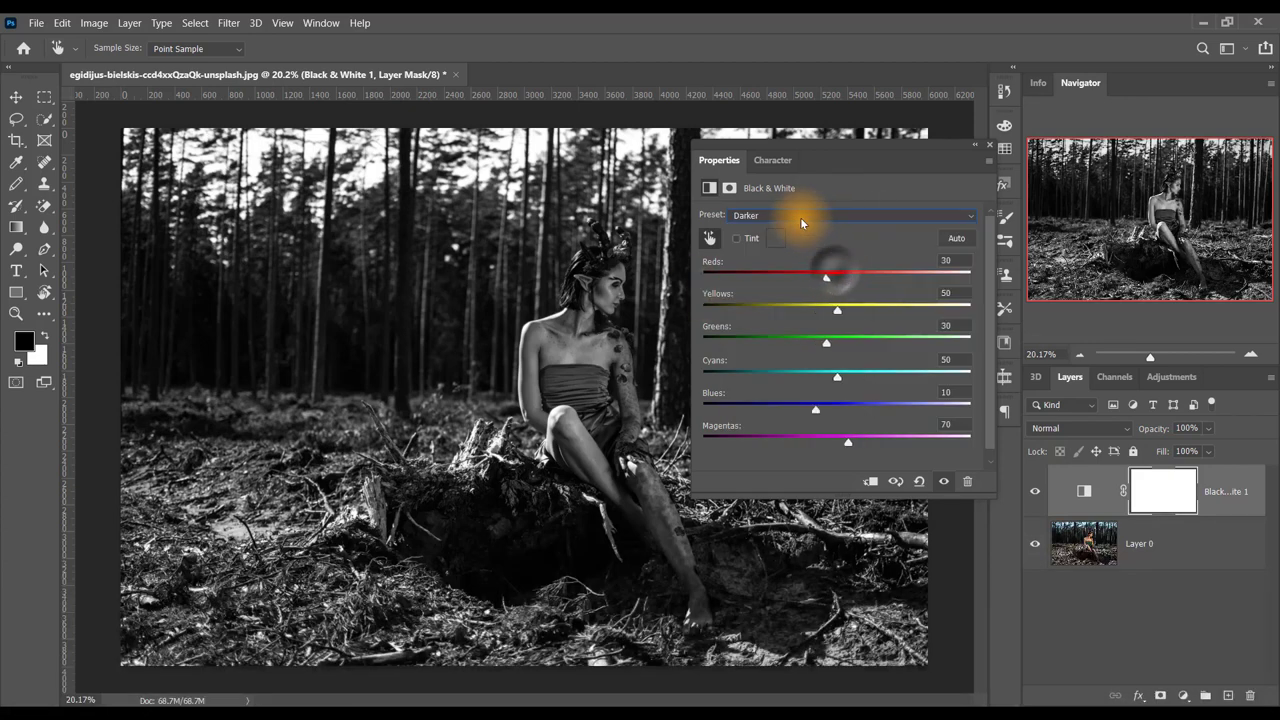
click(821, 216)
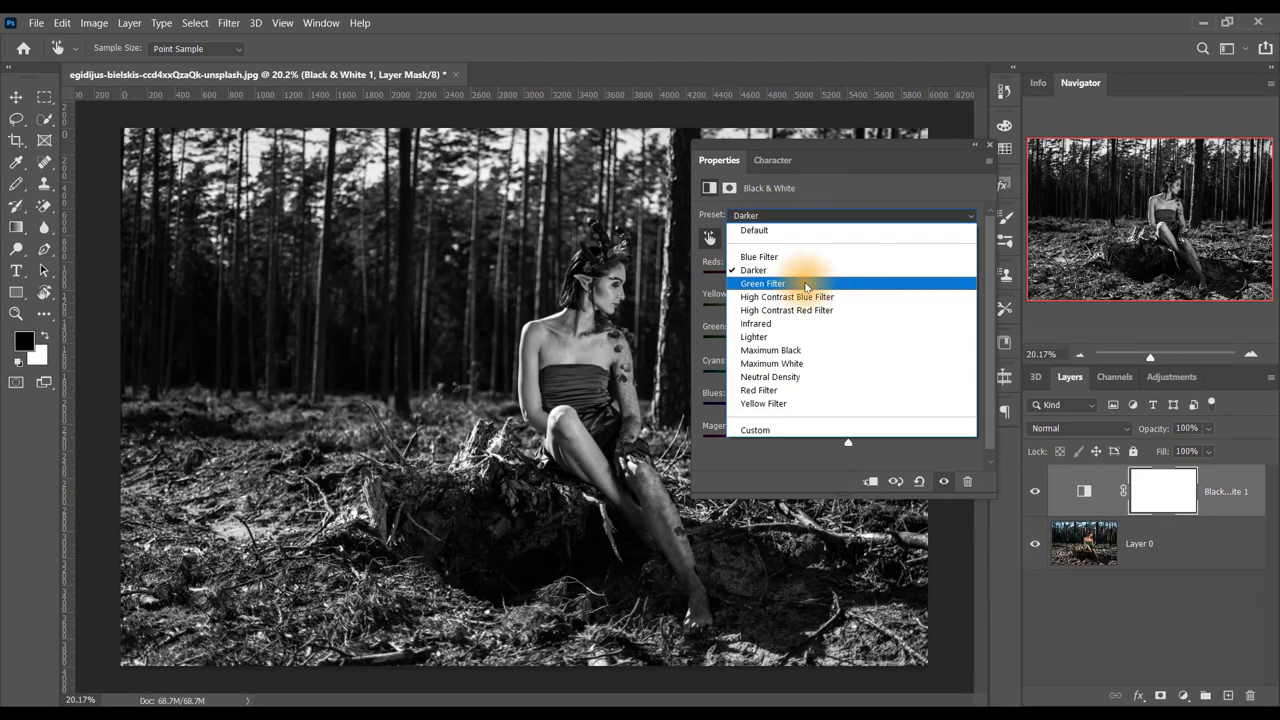
click(801, 283)
Step: Settle on the Neutral Density preset after Lighter, collapse Properties, and select the Eyedropper
click(852, 216)
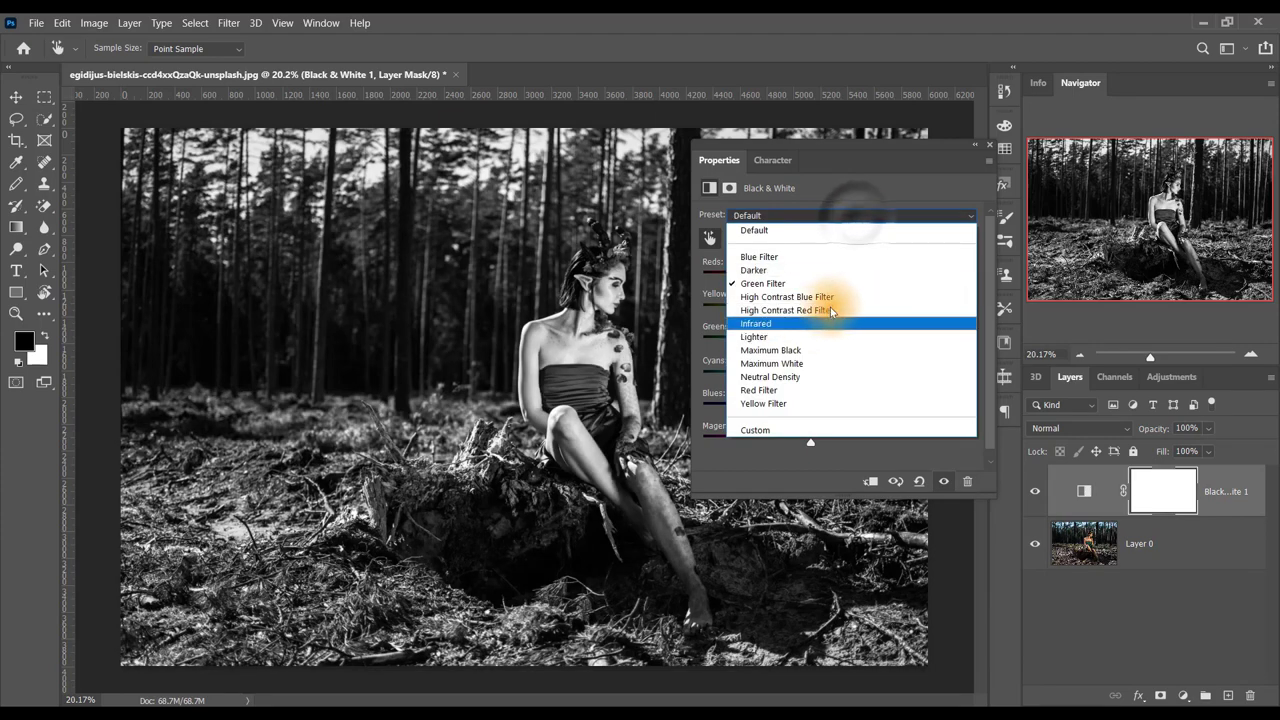
click(800, 342)
key(Down)
key(Down)
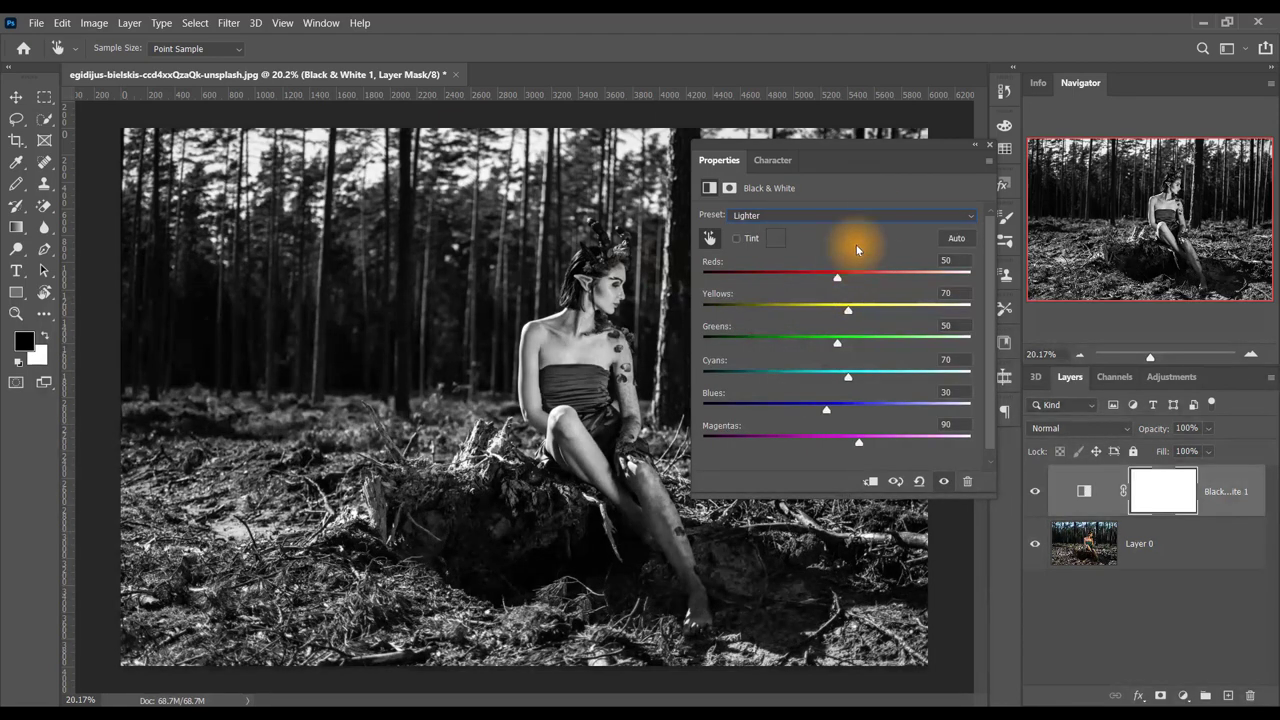
key(Down)
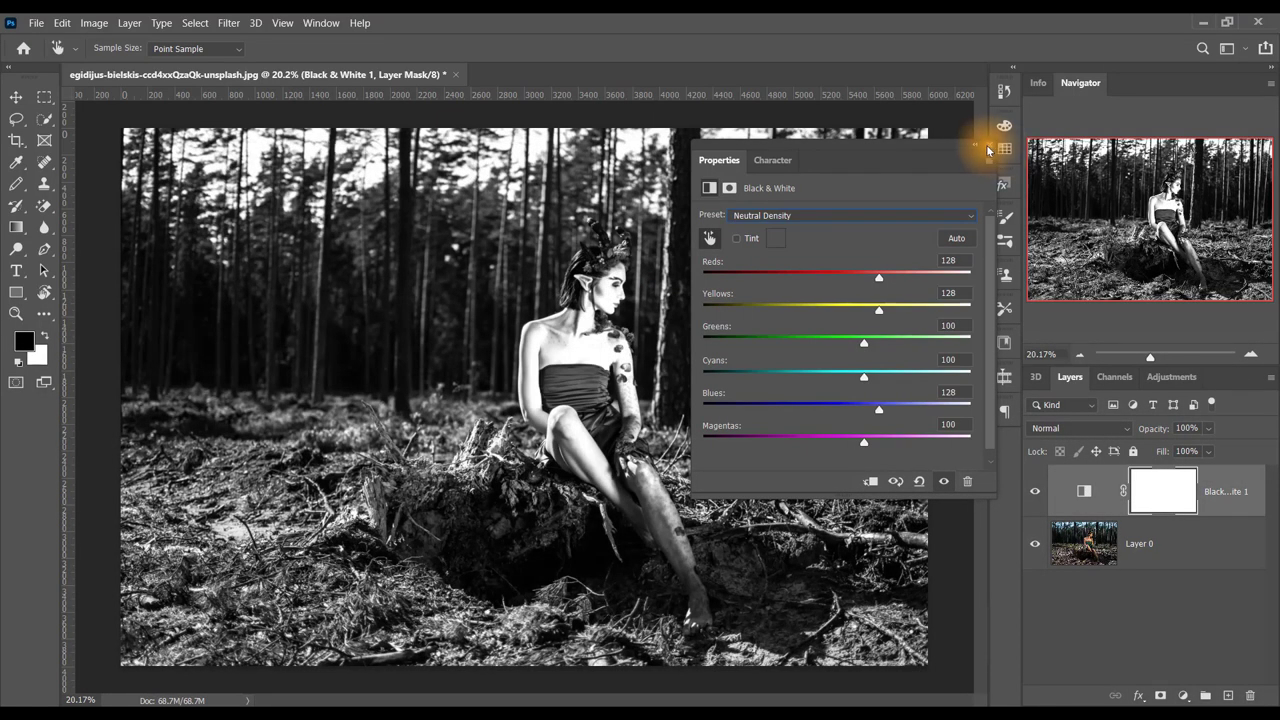
click(975, 148)
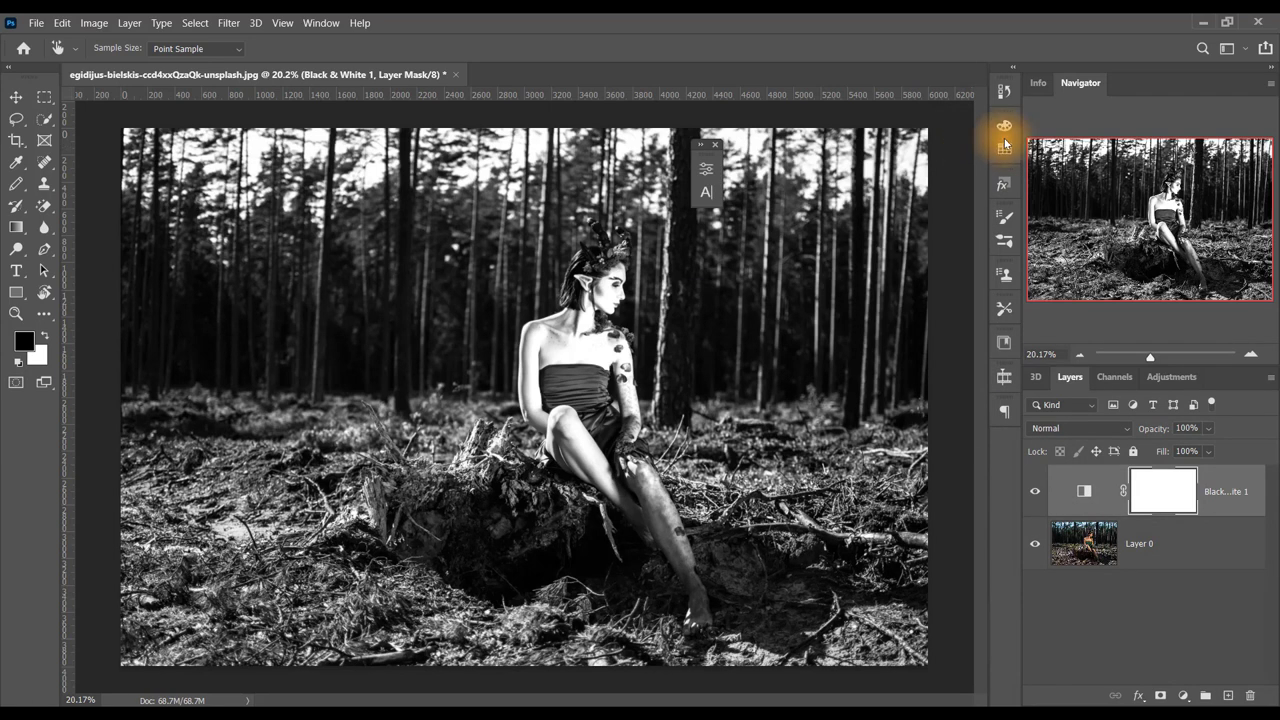
key(i)
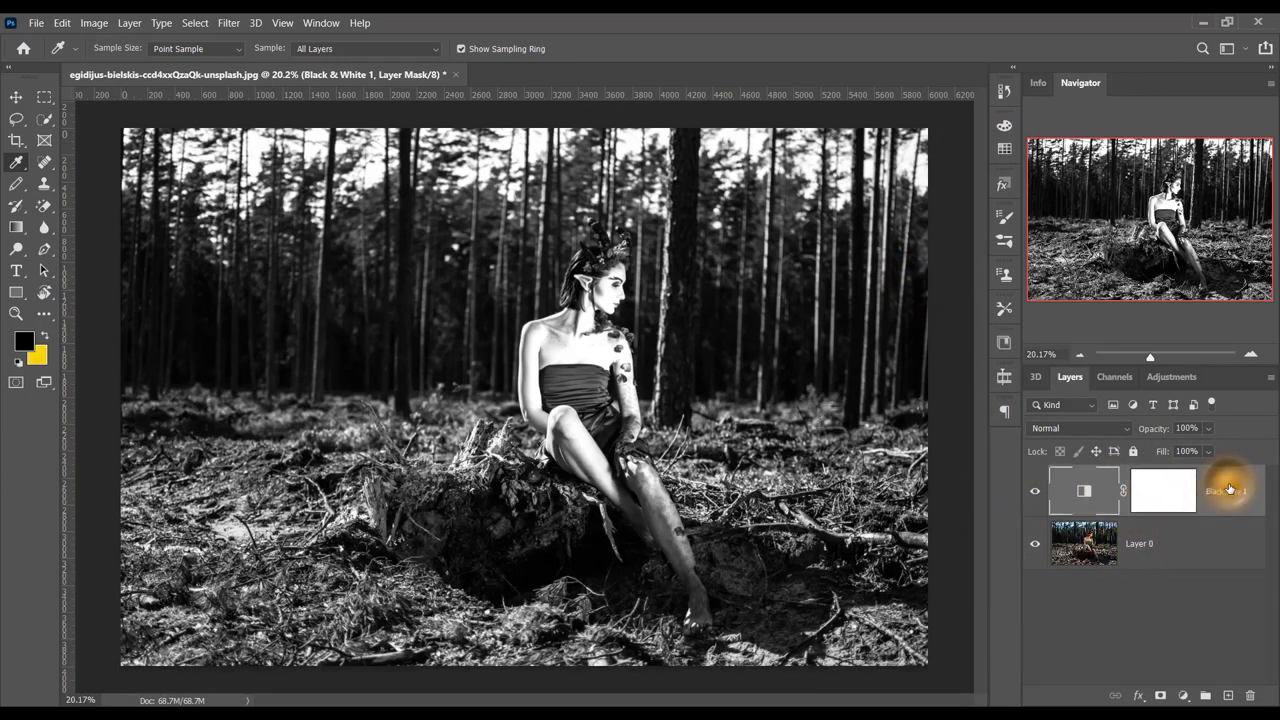
Step: Delete Black & White 1 and add a Photo Filter layer using Warming Filter (85)
drag(1228, 491, 1249, 695)
click(1183, 695)
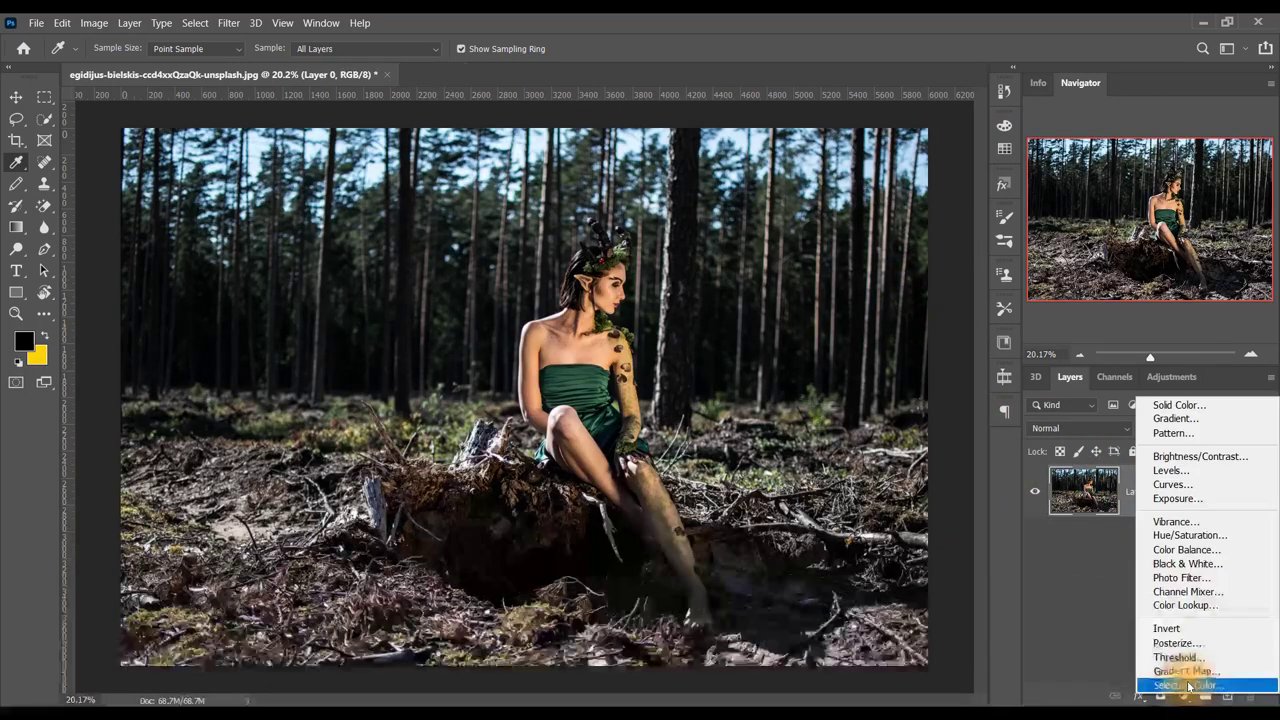
click(1180, 578)
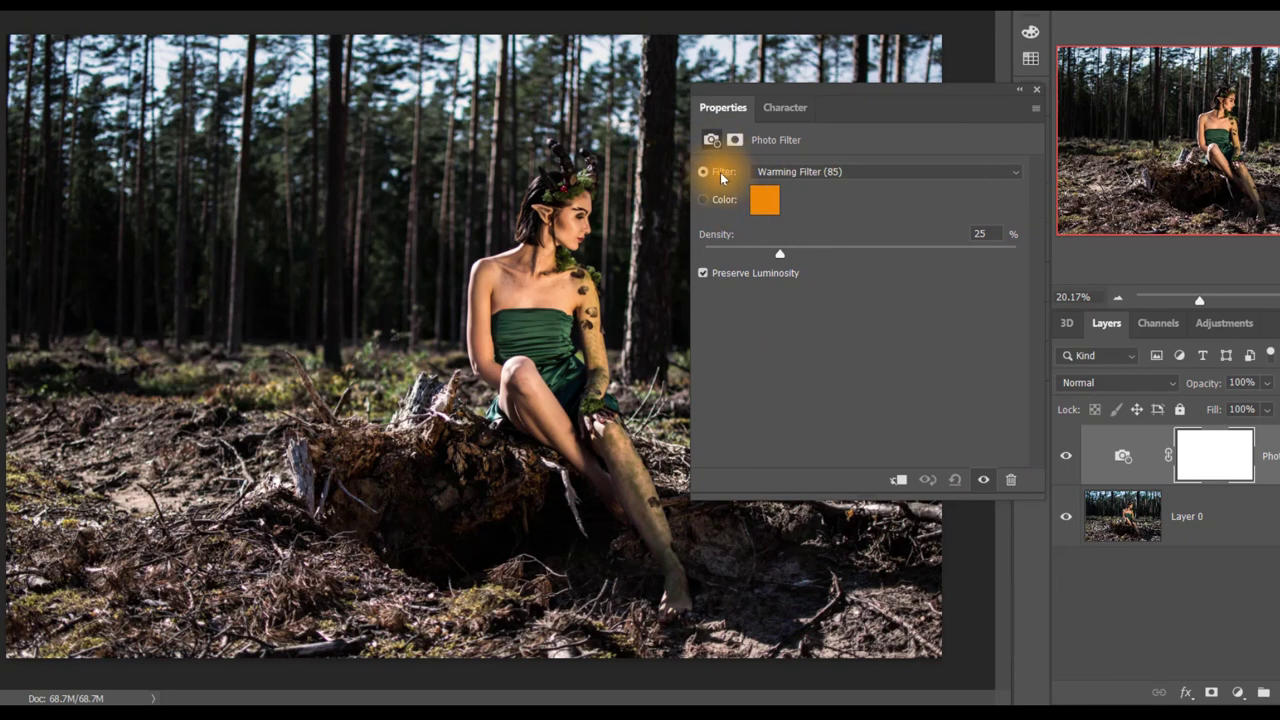
Step: Set the Photo Filter to Red at about 70% density with Preserve Luminosity off
click(872, 172)
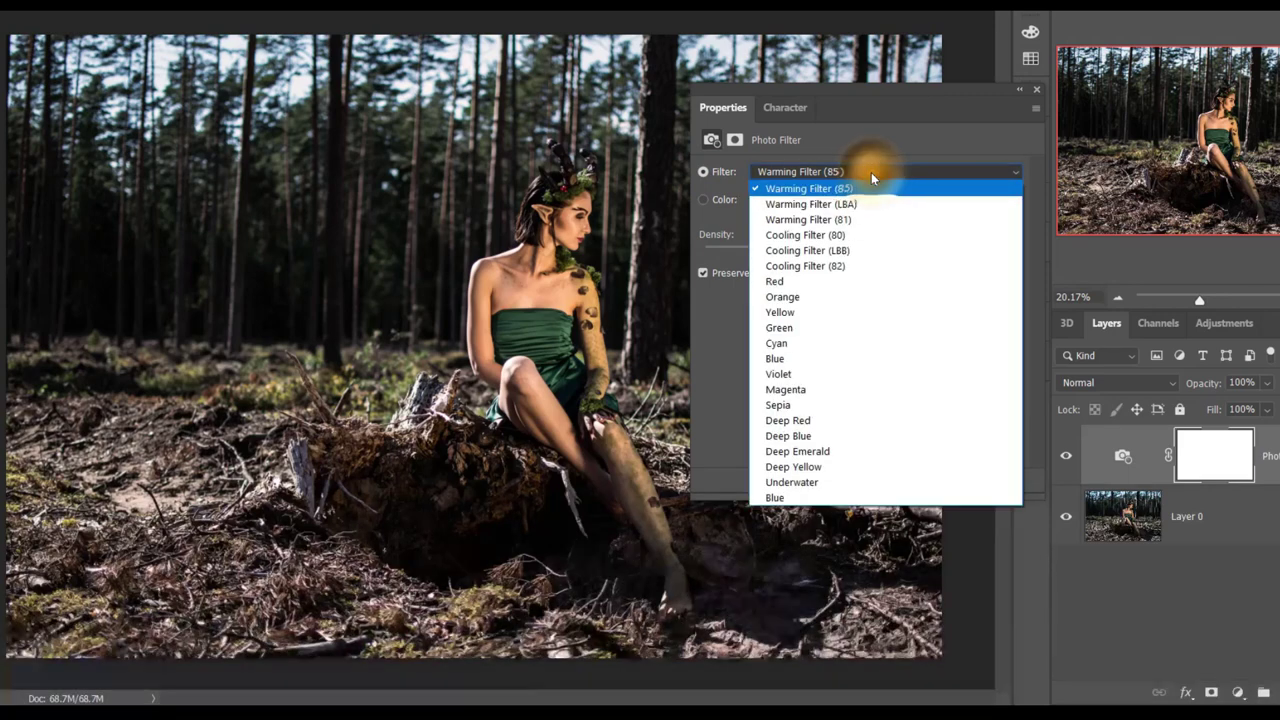
click(858, 285)
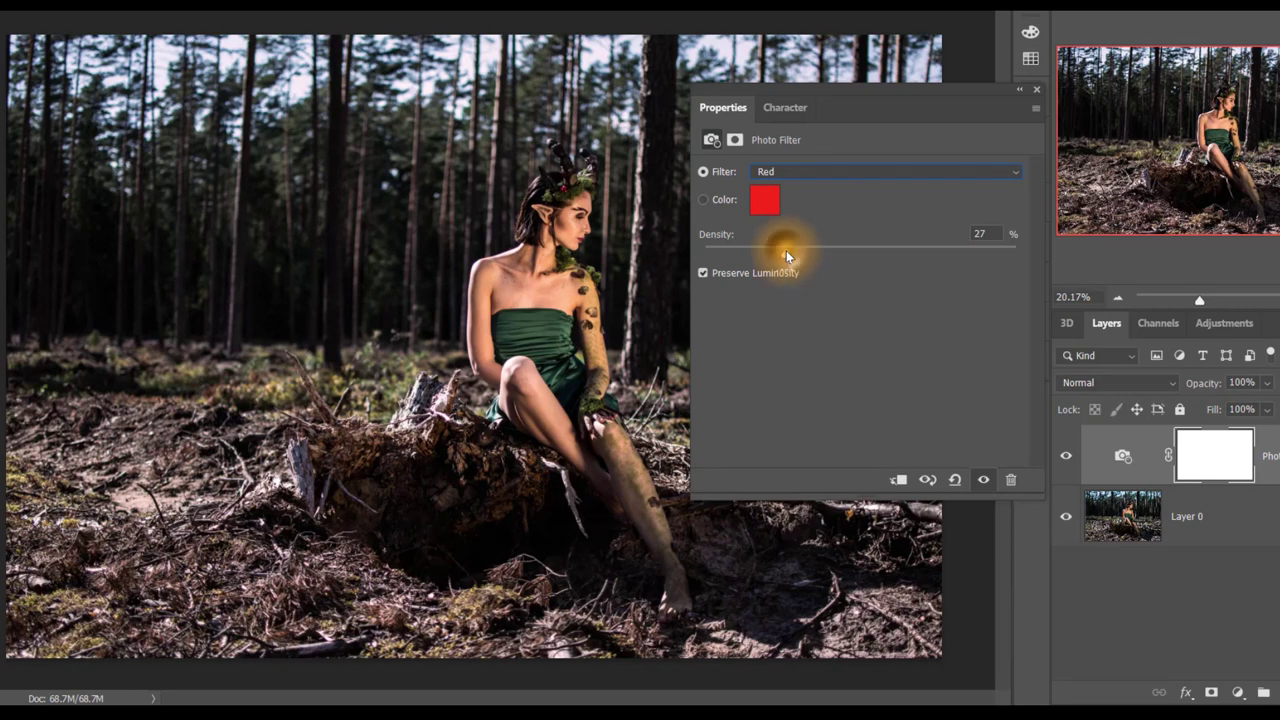
drag(786, 256, 985, 256)
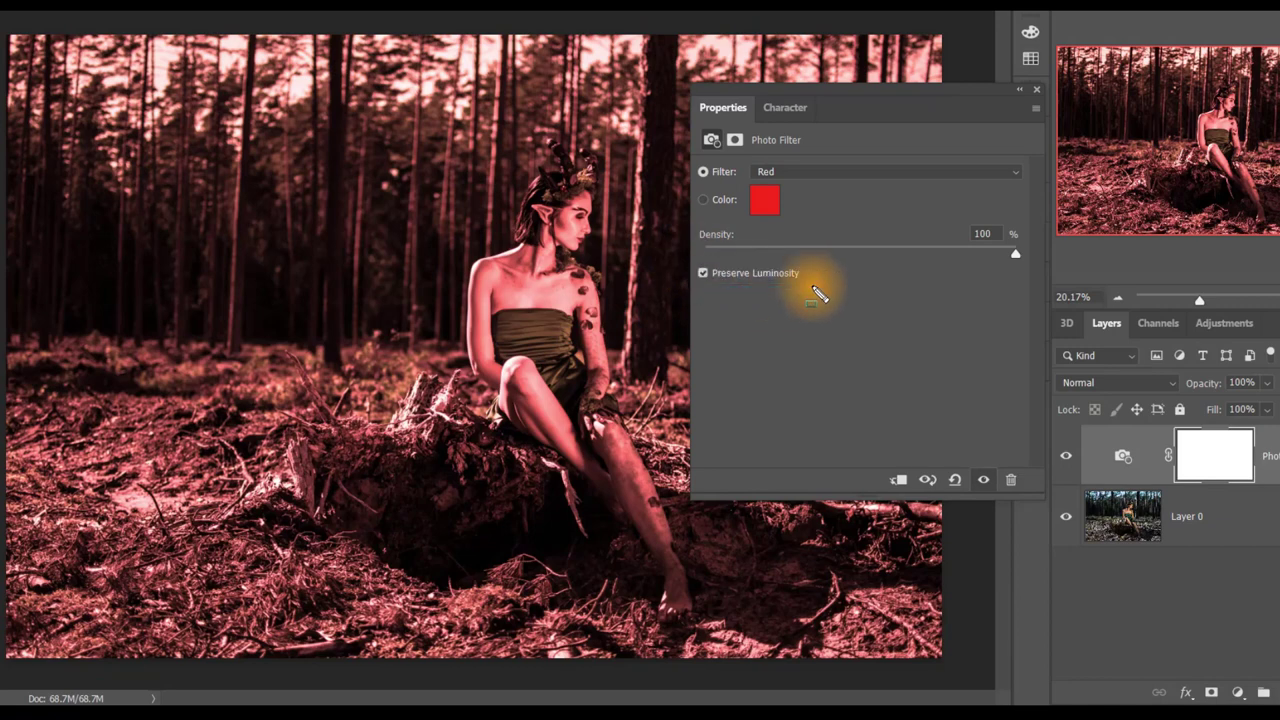
click(705, 274)
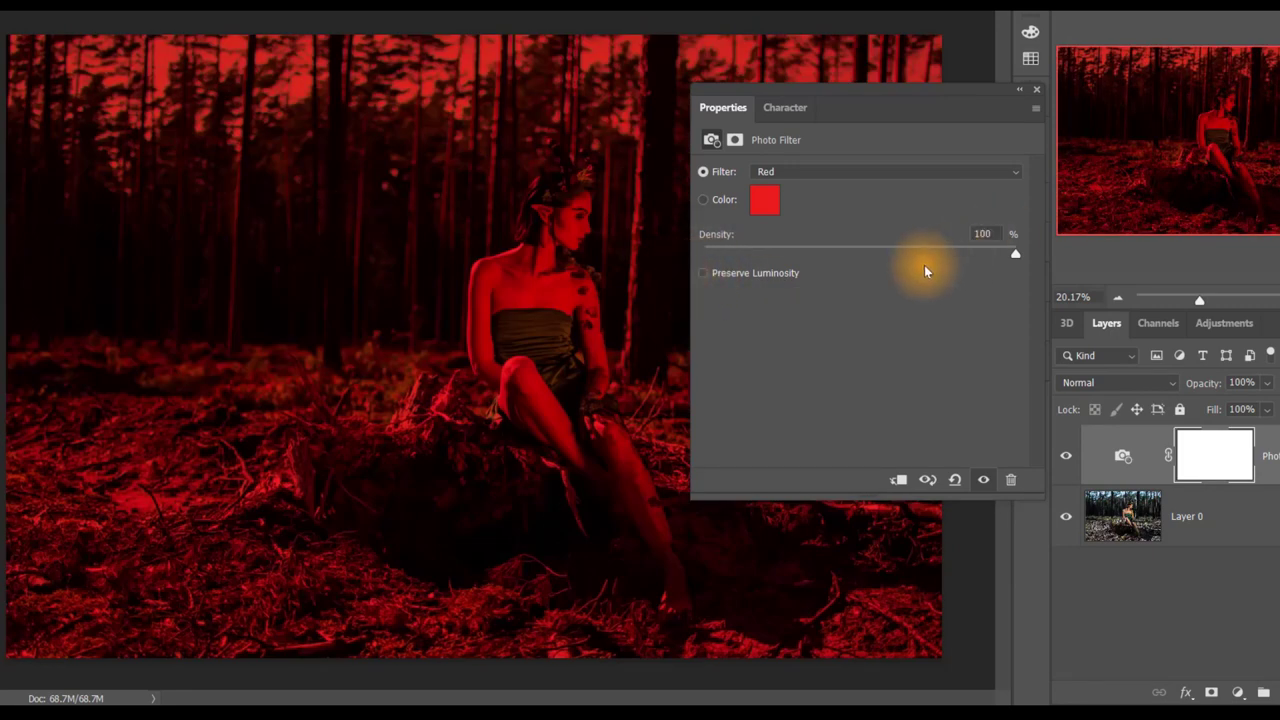
click(702, 273)
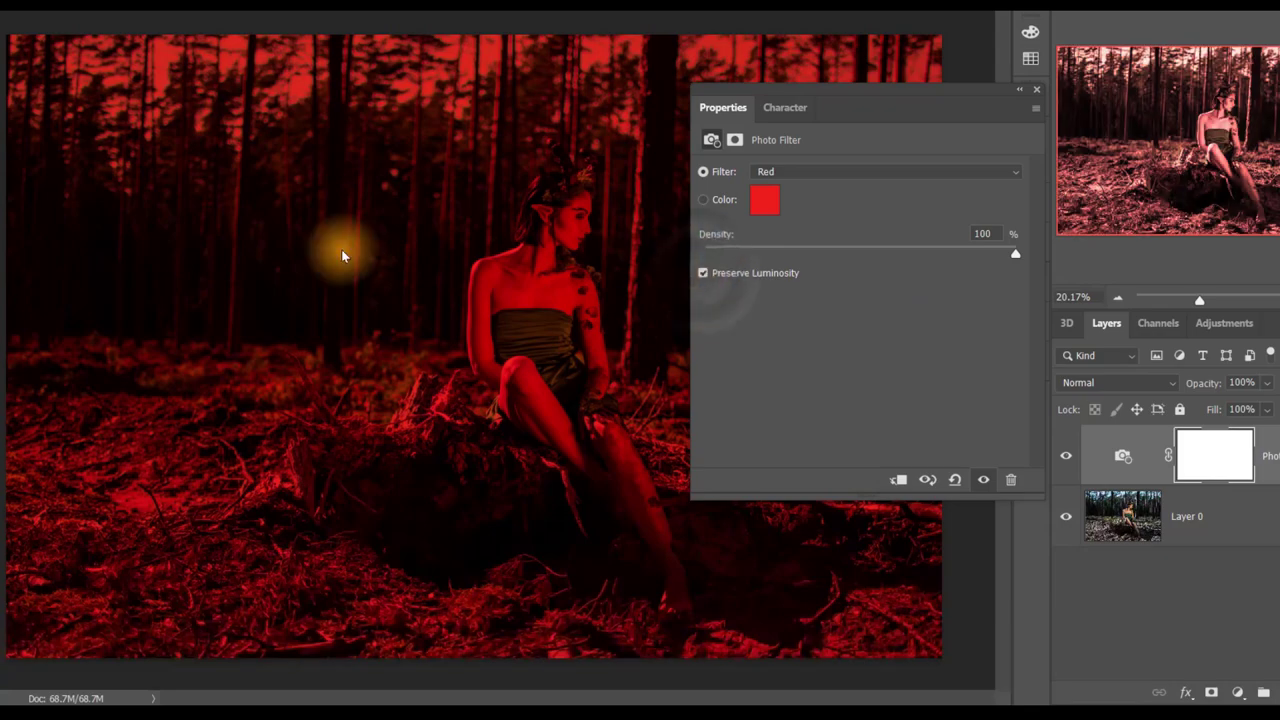
click(703, 271)
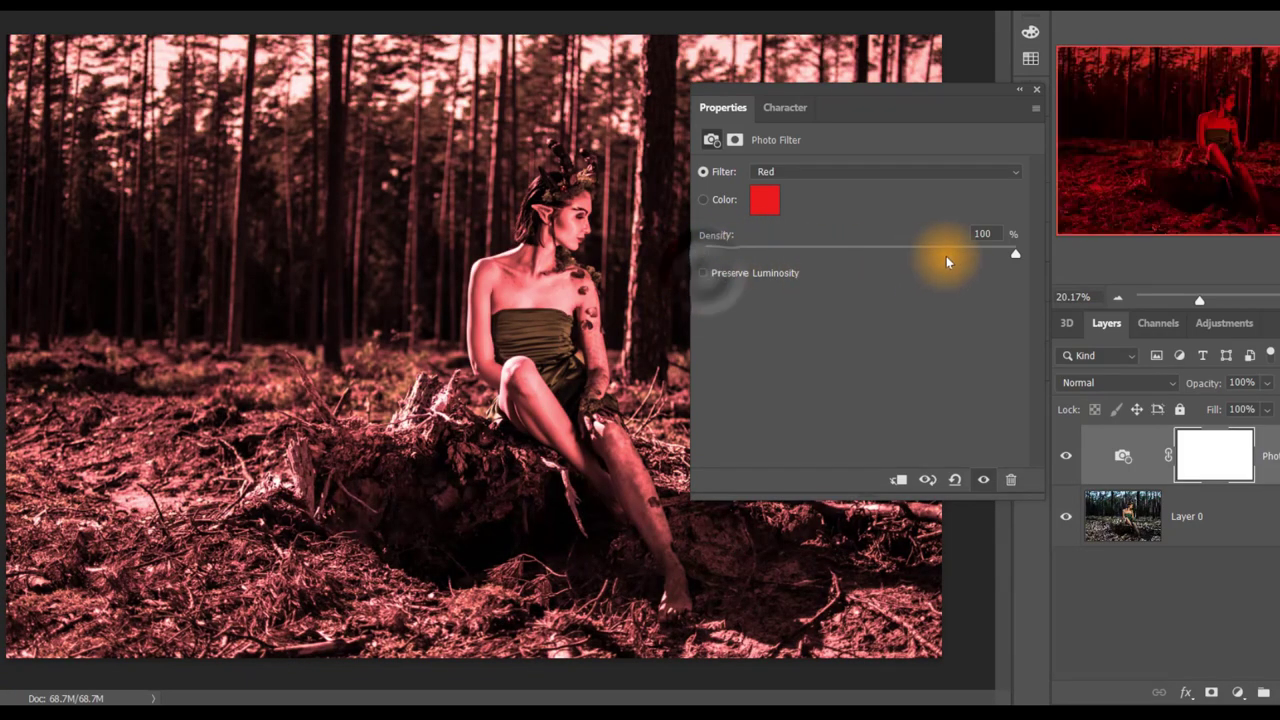
drag(946, 253, 872, 257)
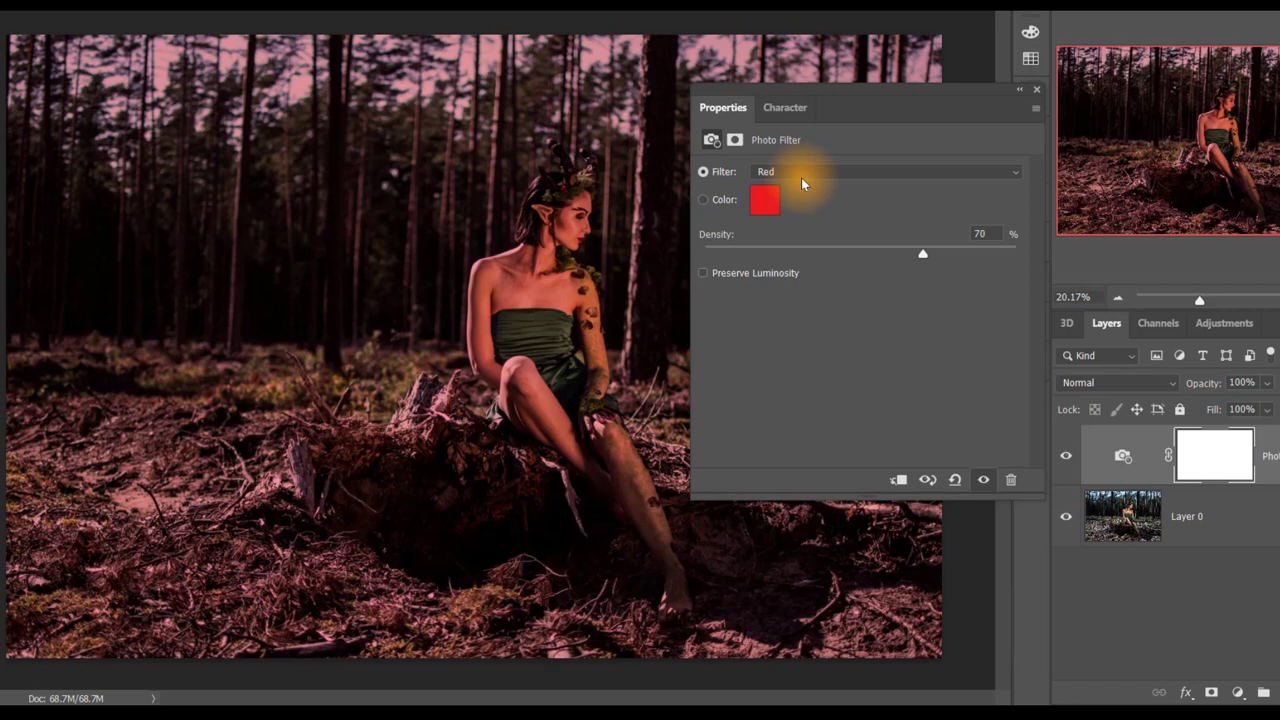
Step: Try Orange and Cooling Filter (82) at 100% density, then settle on the Green filter
click(800, 178)
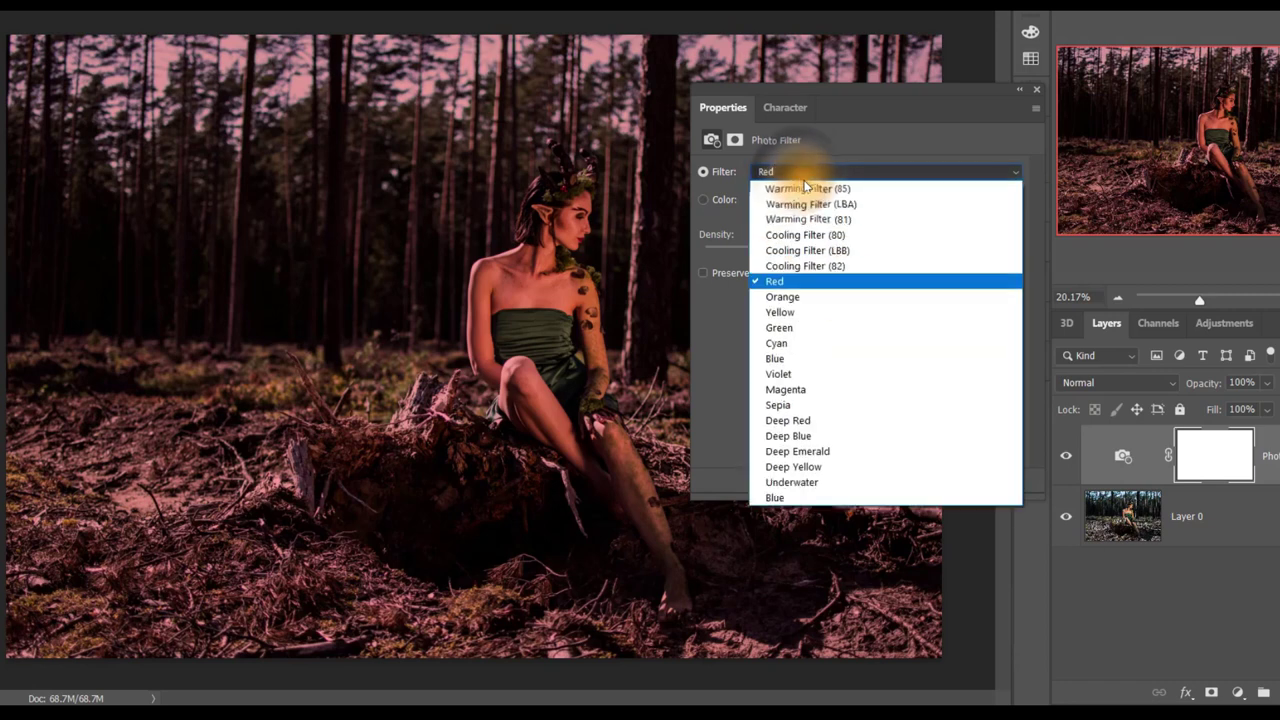
click(845, 294)
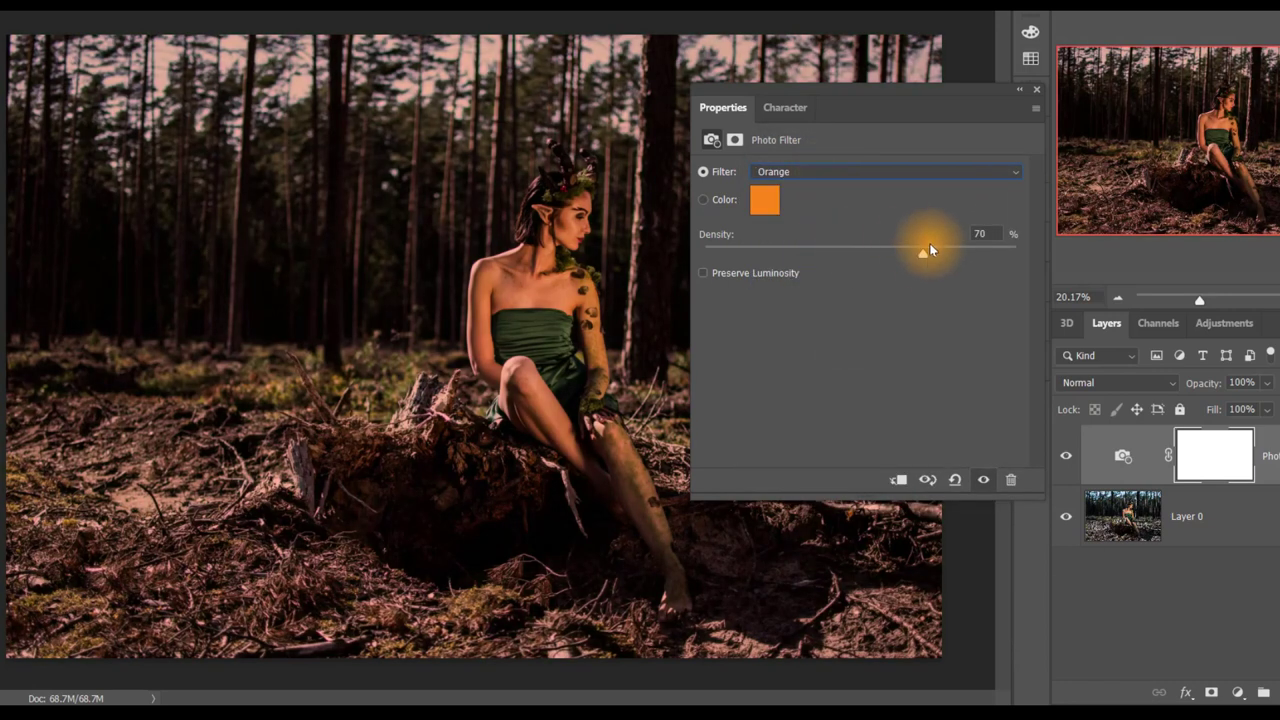
drag(929, 249, 1025, 235)
click(899, 172)
click(882, 270)
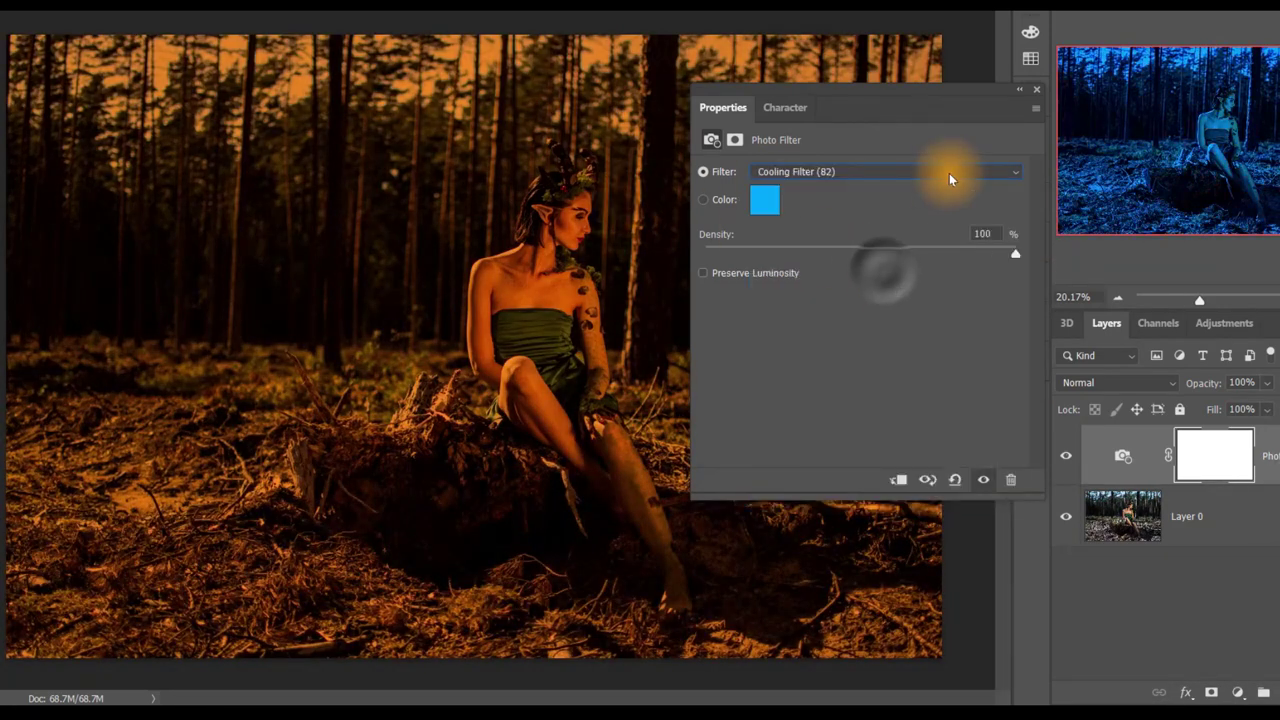
click(730, 277)
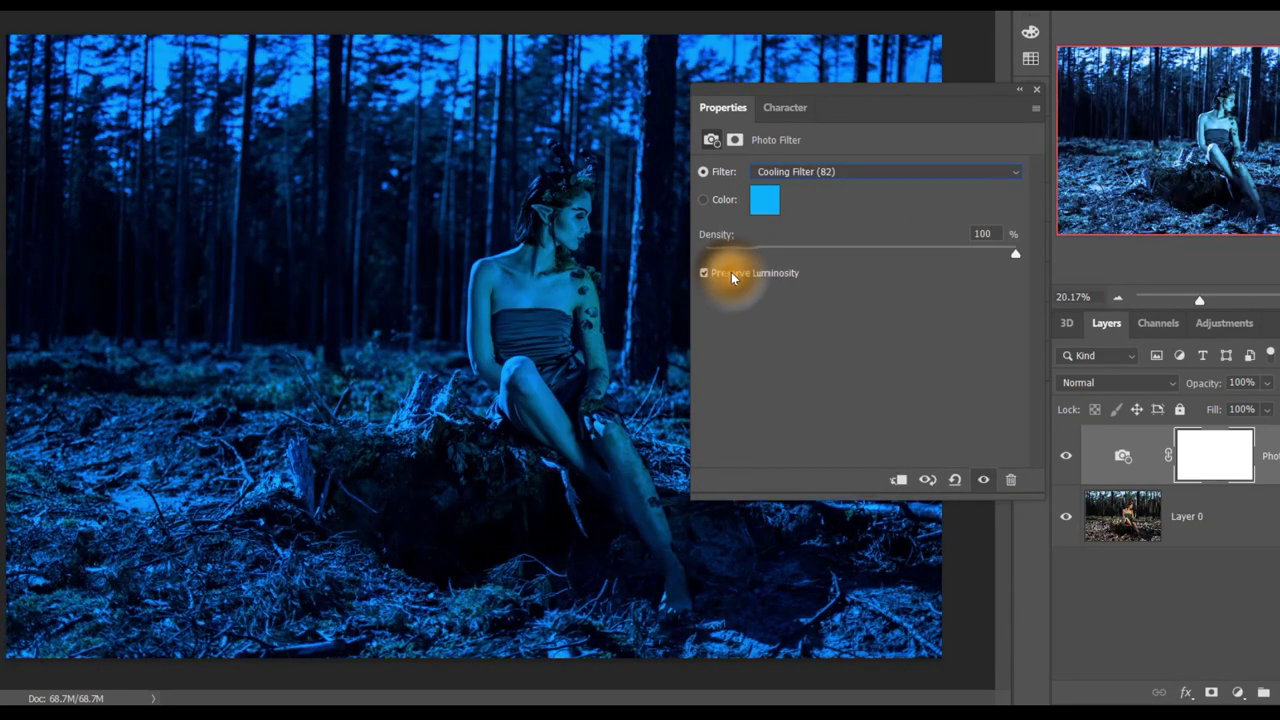
click(731, 277)
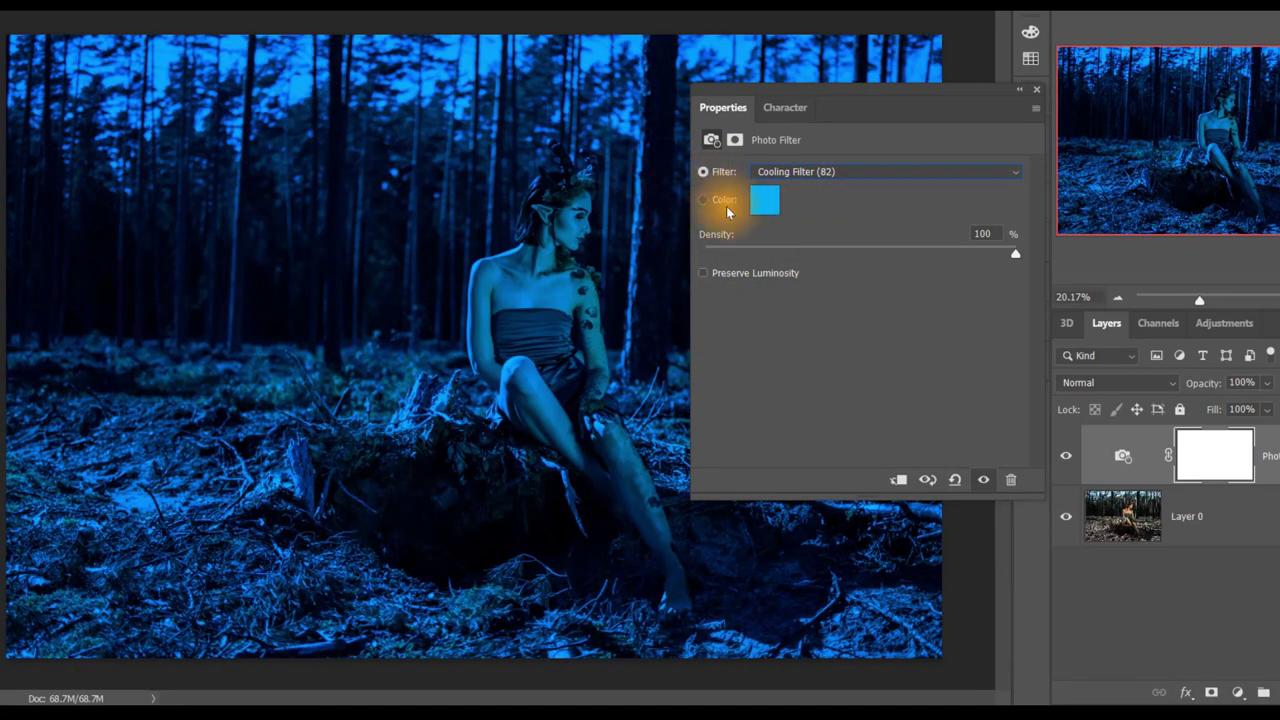
click(817, 175)
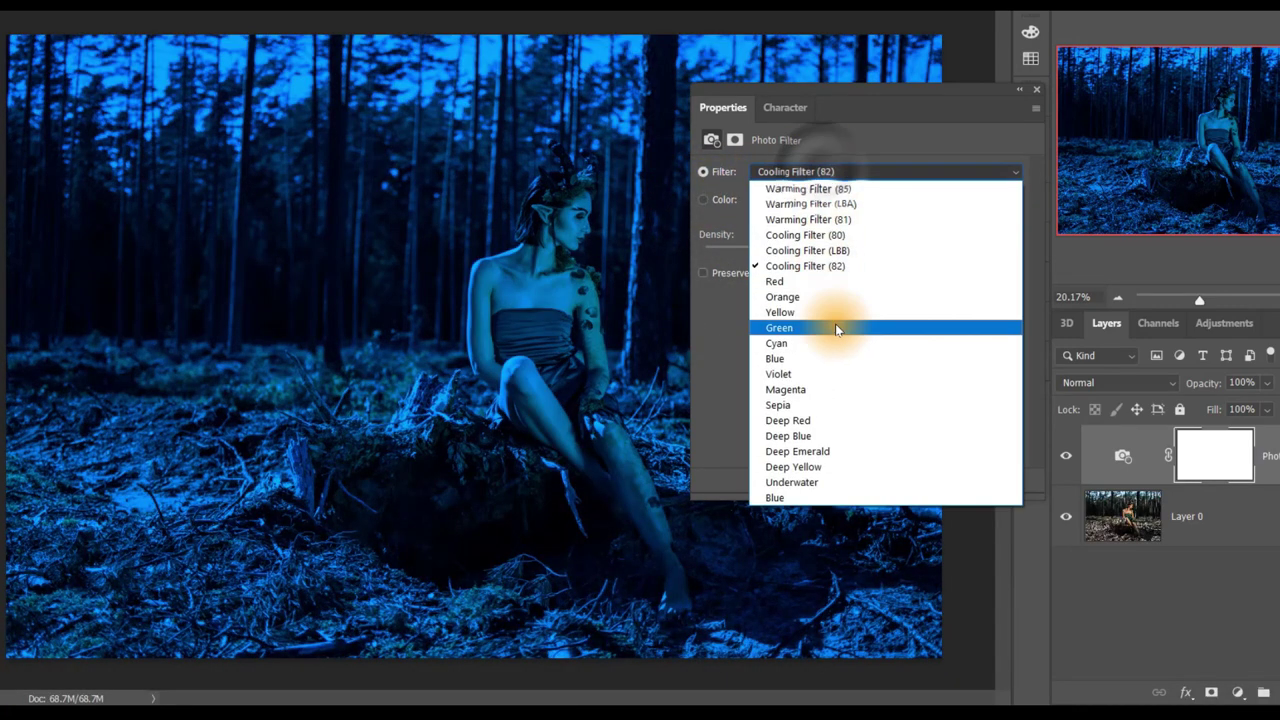
click(840, 327)
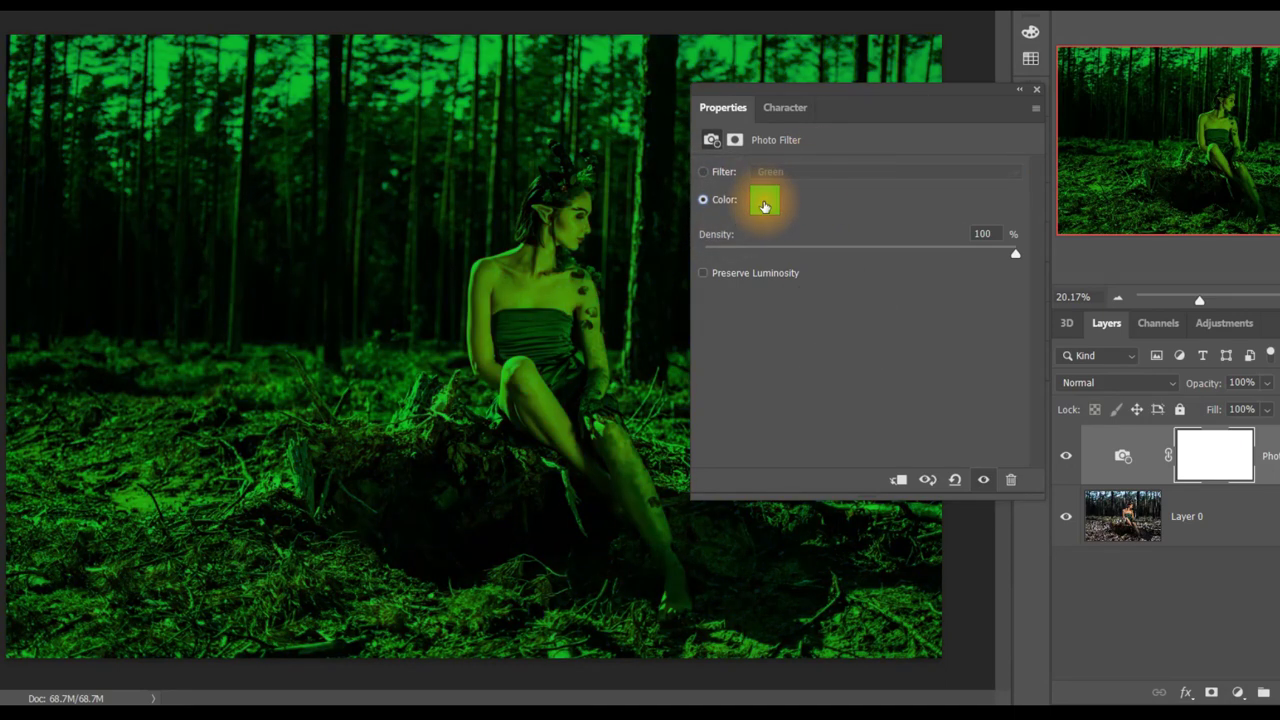
Step: Pick a dark yellow-brown custom filter colour in the Color Picker
click(765, 203)
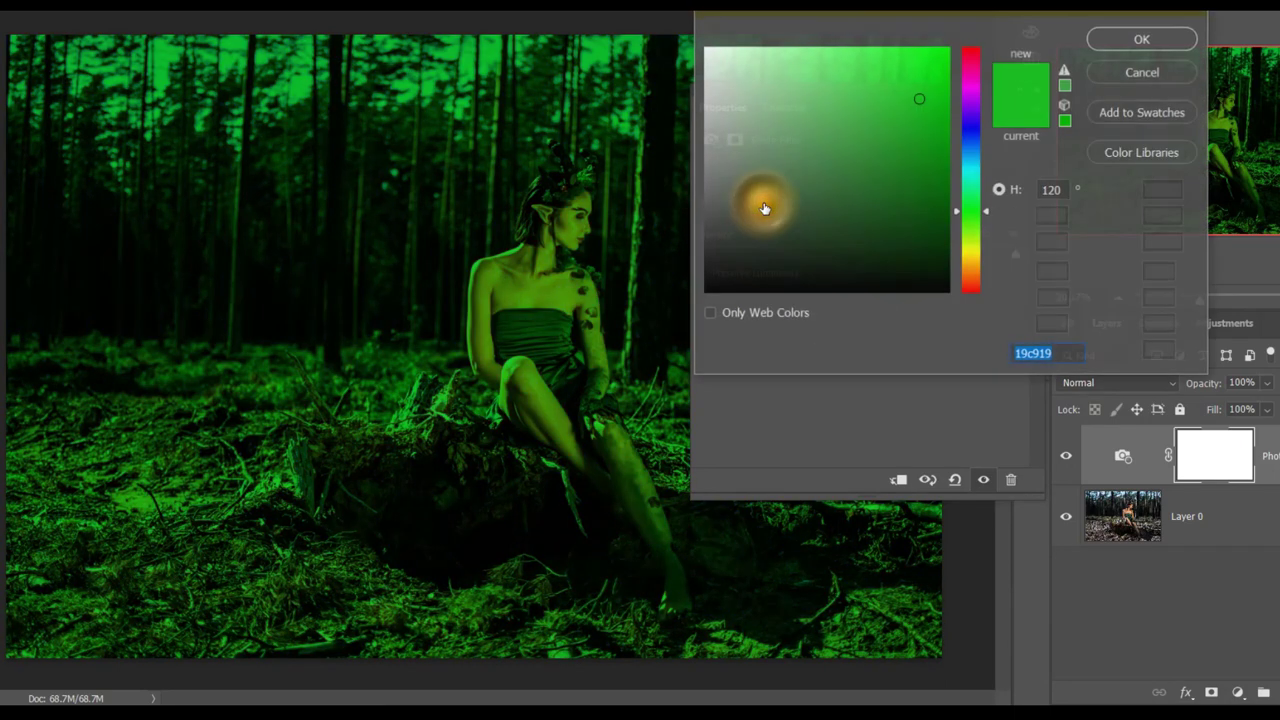
drag(963, 216, 968, 262)
click(894, 200)
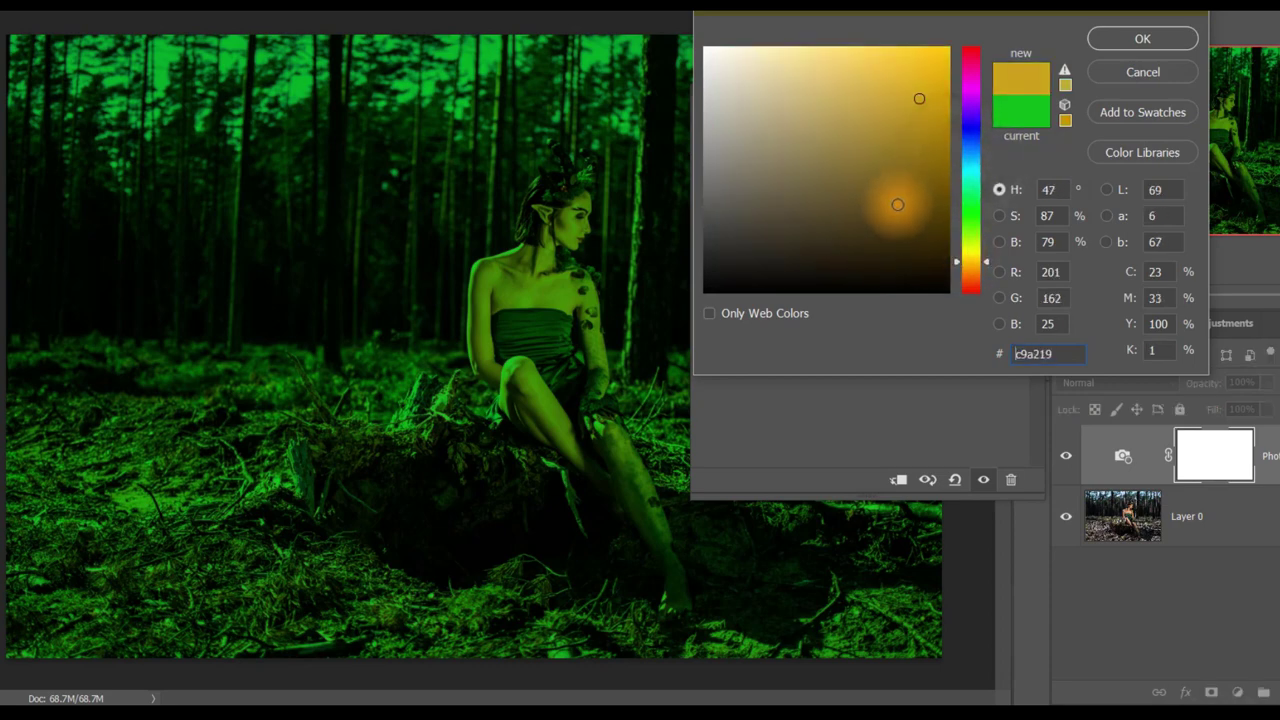
drag(898, 203, 937, 143)
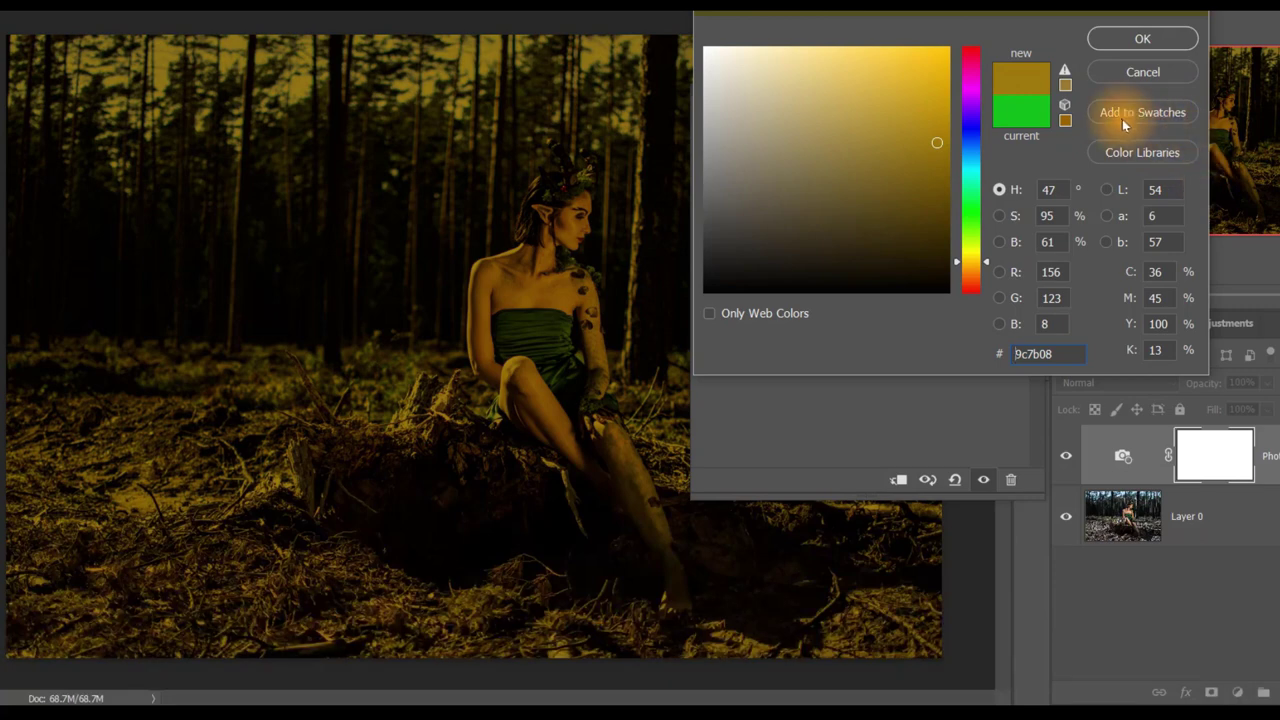
Step: Browse Color Libraries, trying PANTONE 120 C, 7441 C, 7440 C and 7438 C
click(1146, 154)
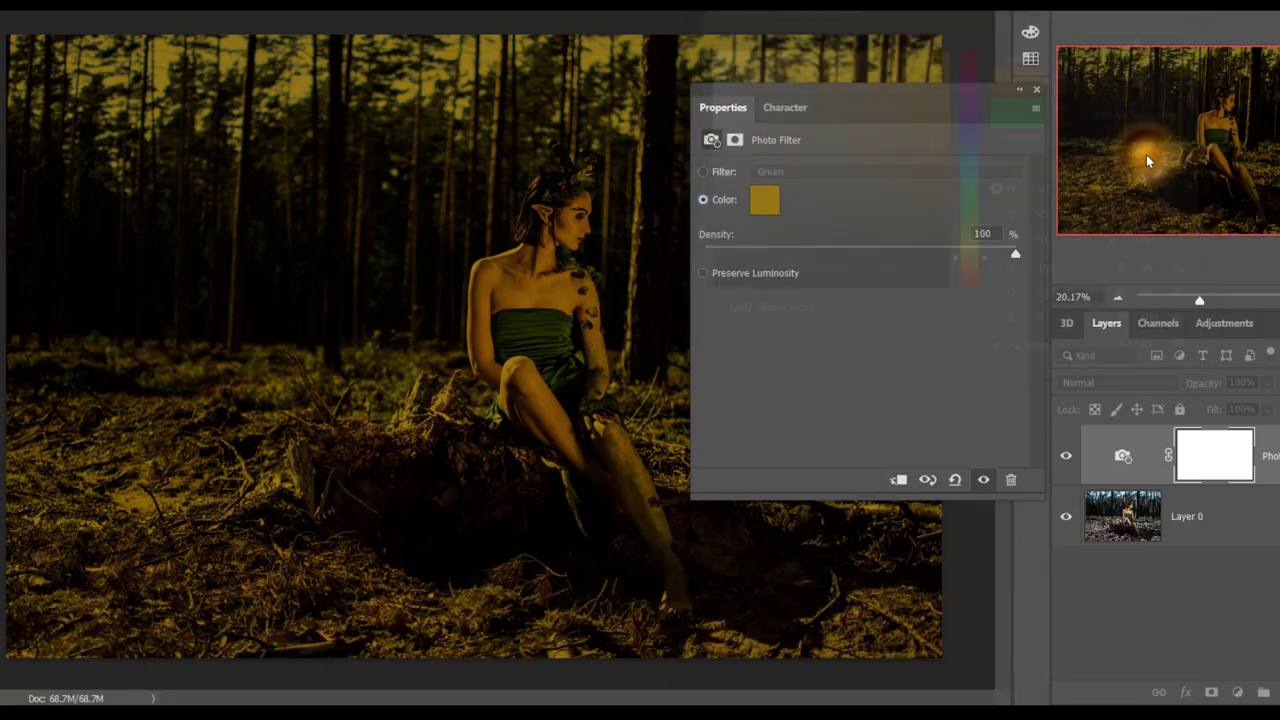
click(800, 68)
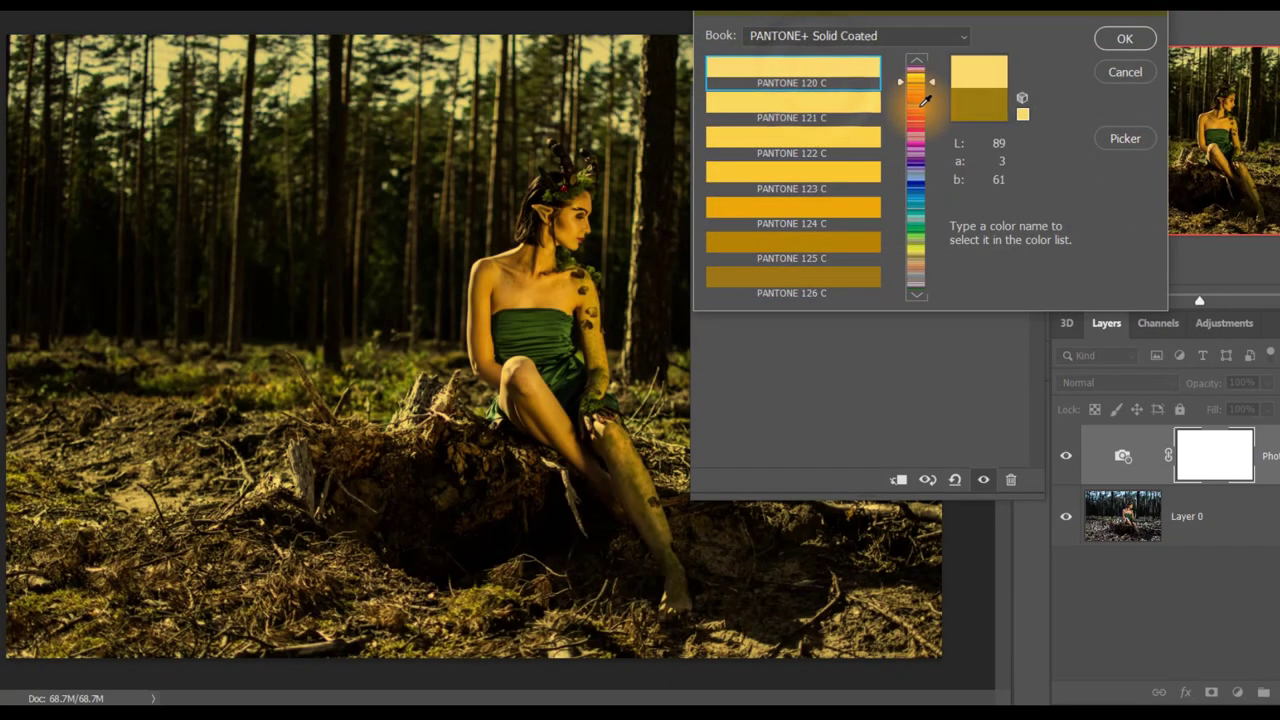
click(916, 106)
click(918, 150)
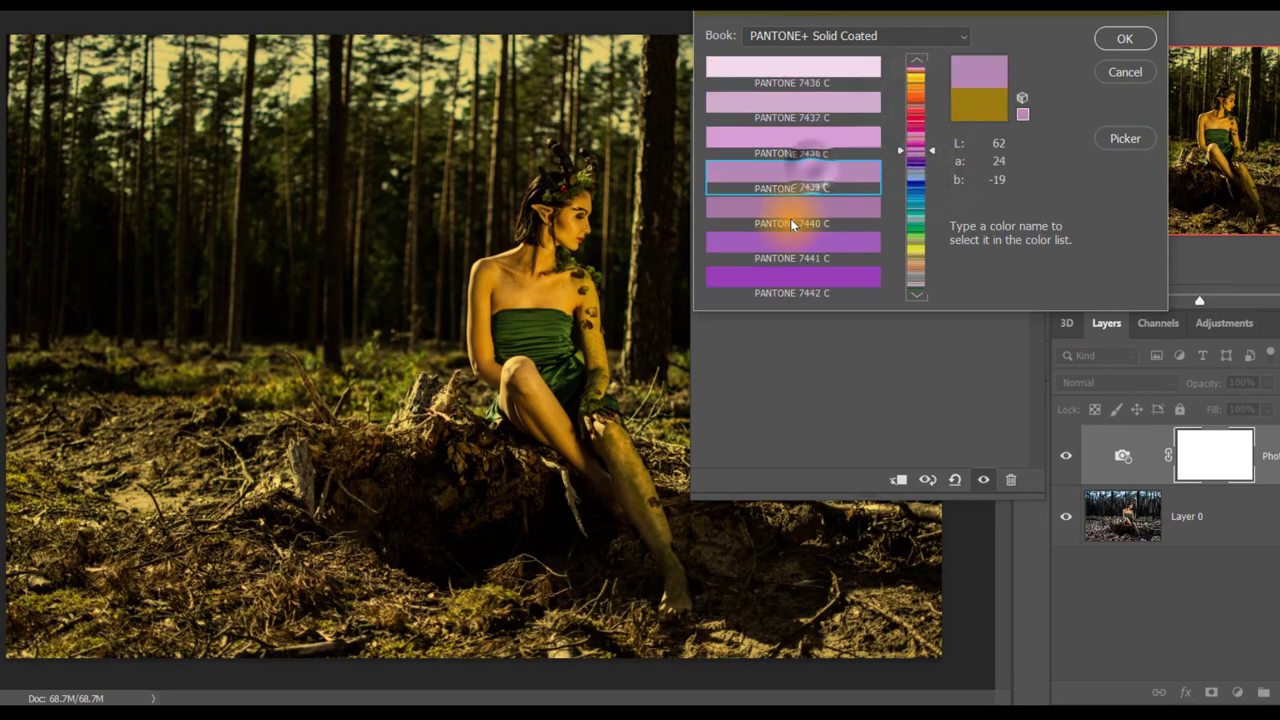
click(790, 250)
click(808, 212)
click(815, 180)
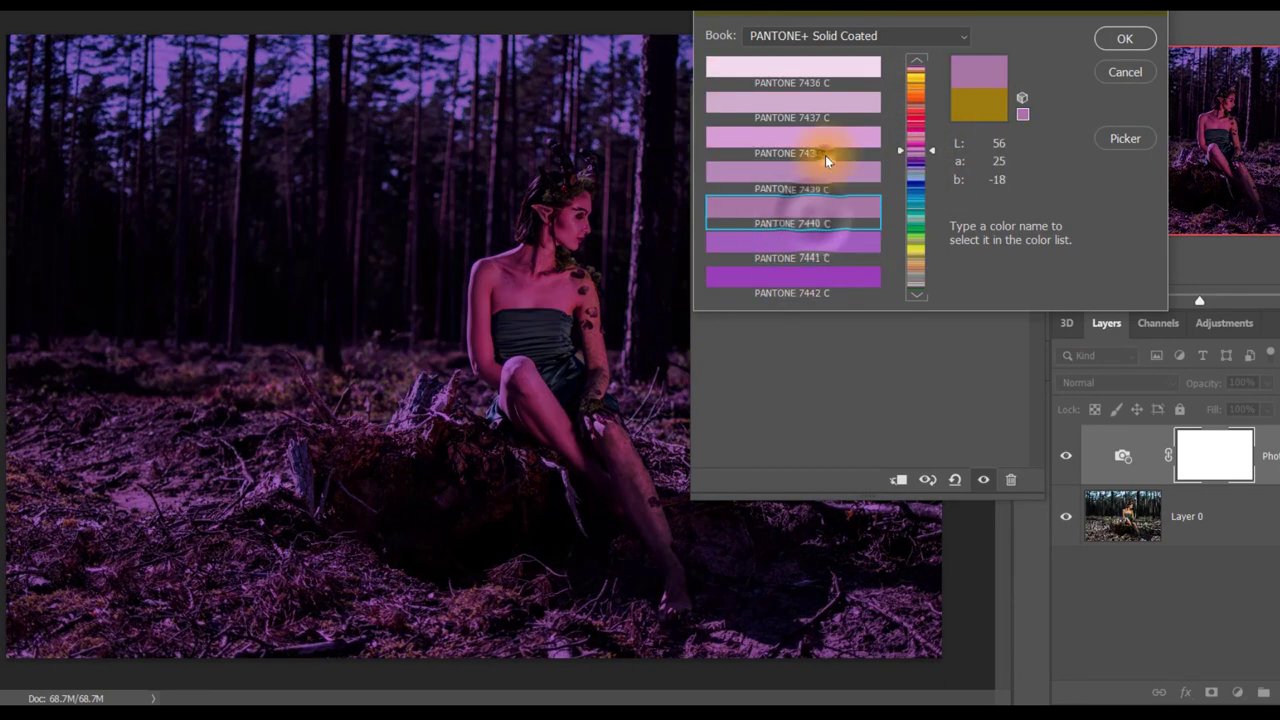
click(825, 155)
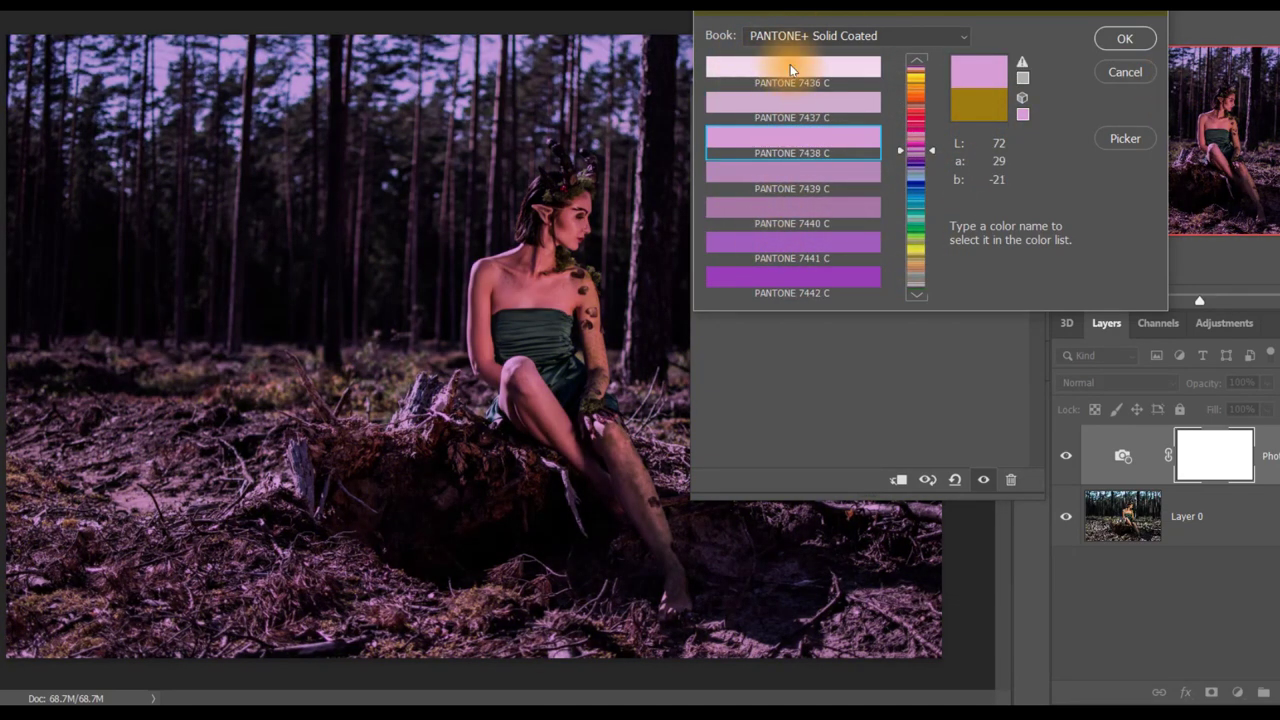
Step: Switch from HKS N to the PANTONE+ CMYK Coated book and pick a P 9 yellow
click(912, 39)
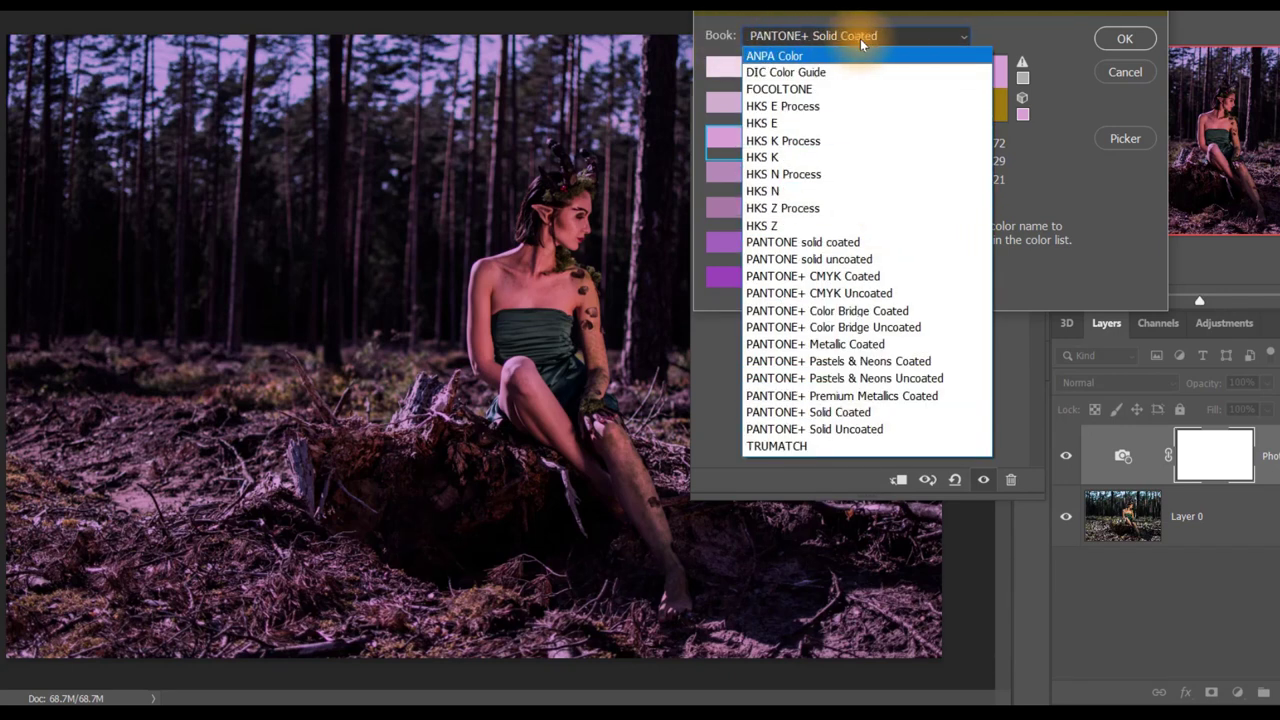
click(837, 191)
click(852, 35)
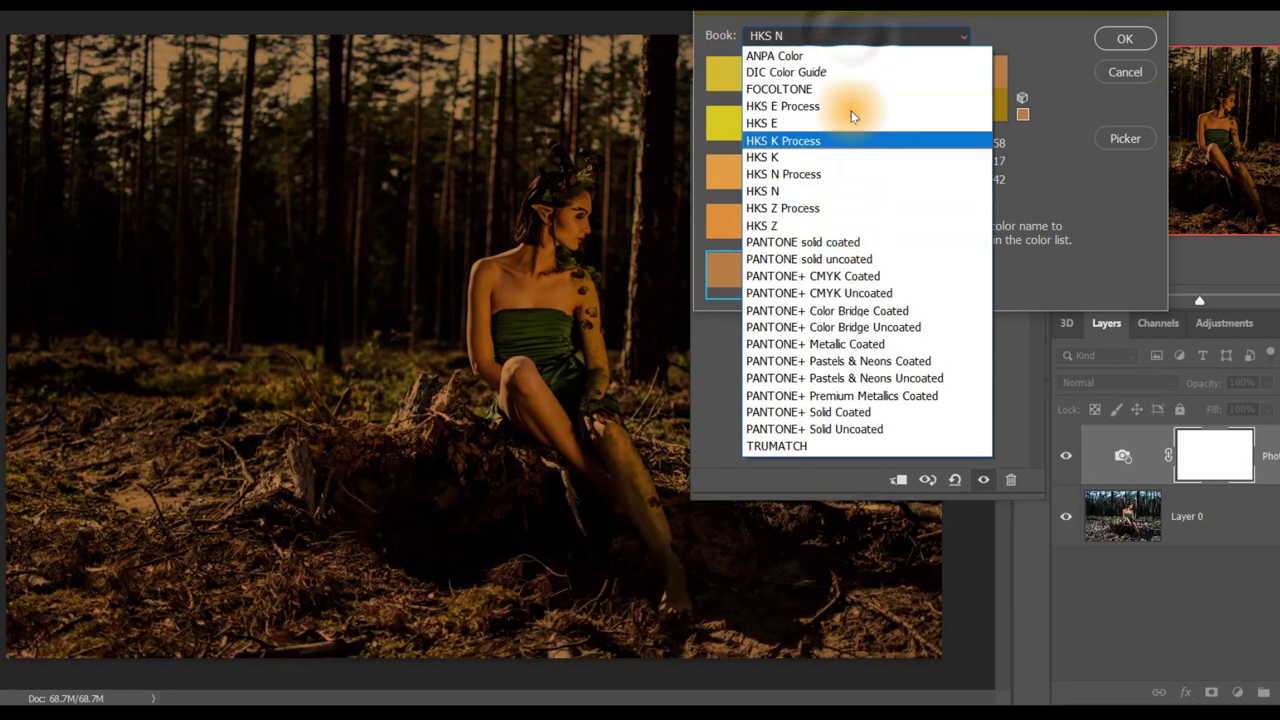
click(870, 277)
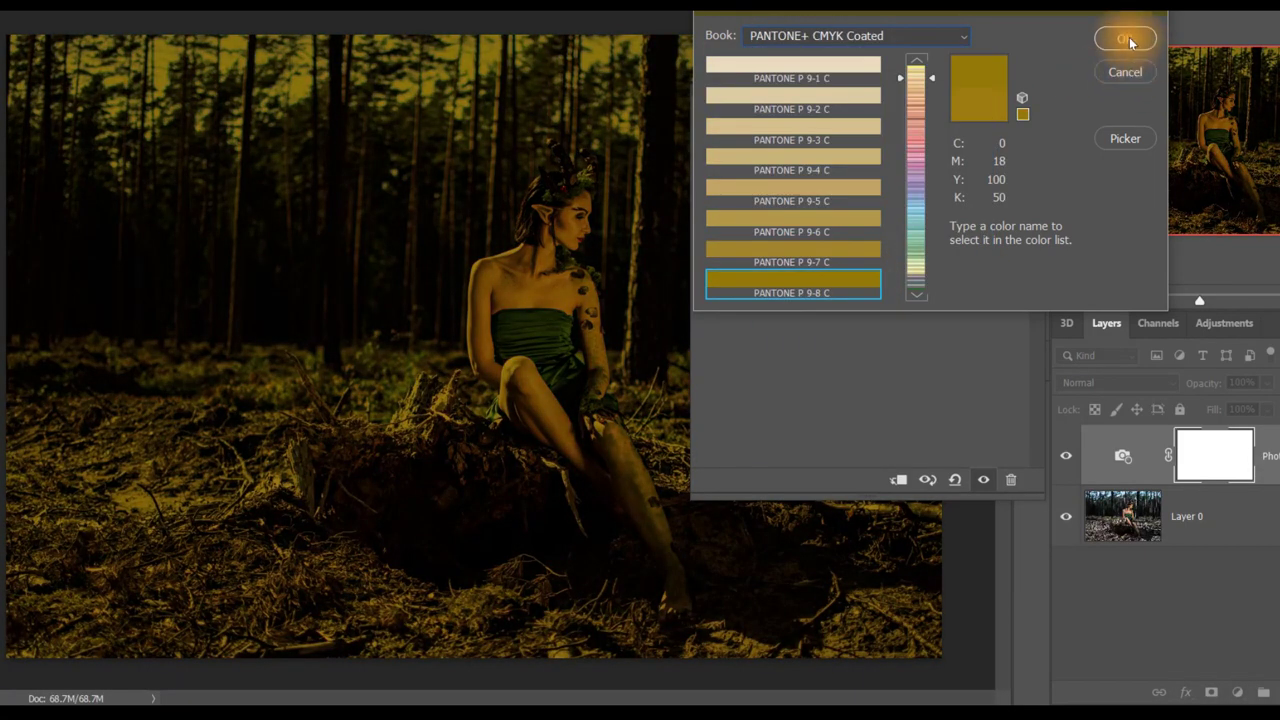
click(860, 100)
Step: Confirm the custom Photo Filter colour, then close the adjustment layer list without adding a layer
click(1125, 38)
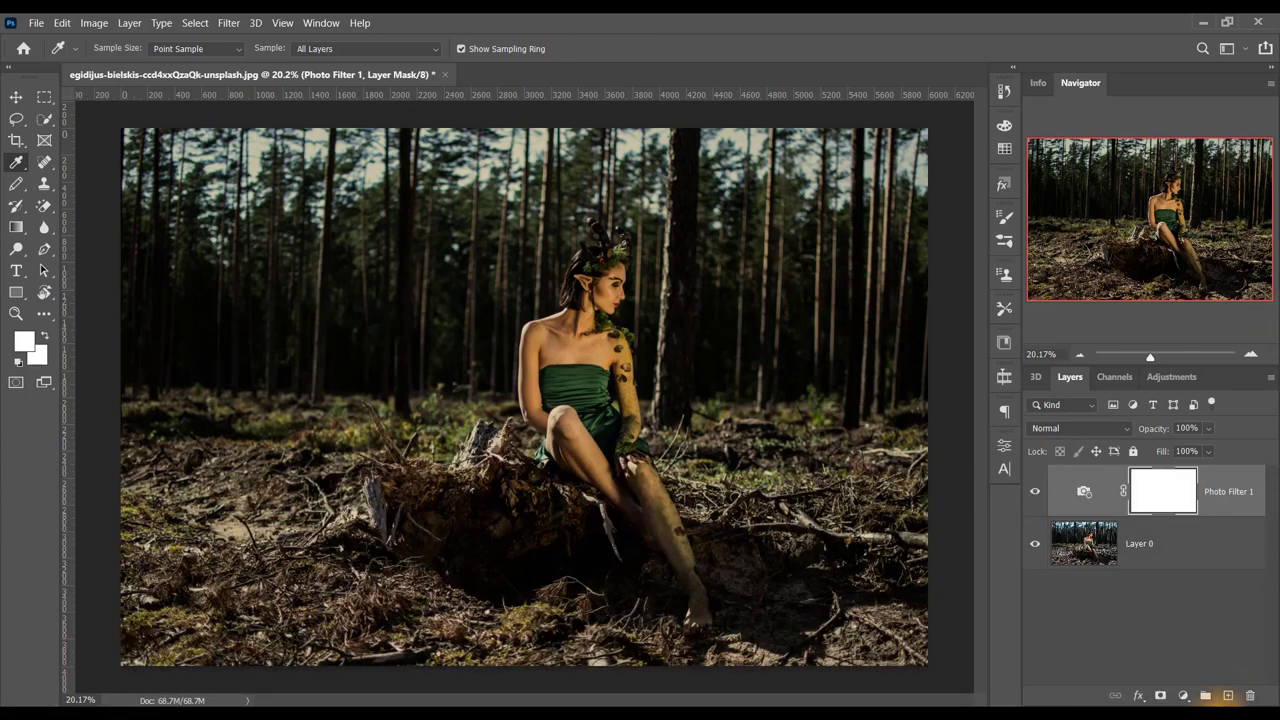
click(1181, 697)
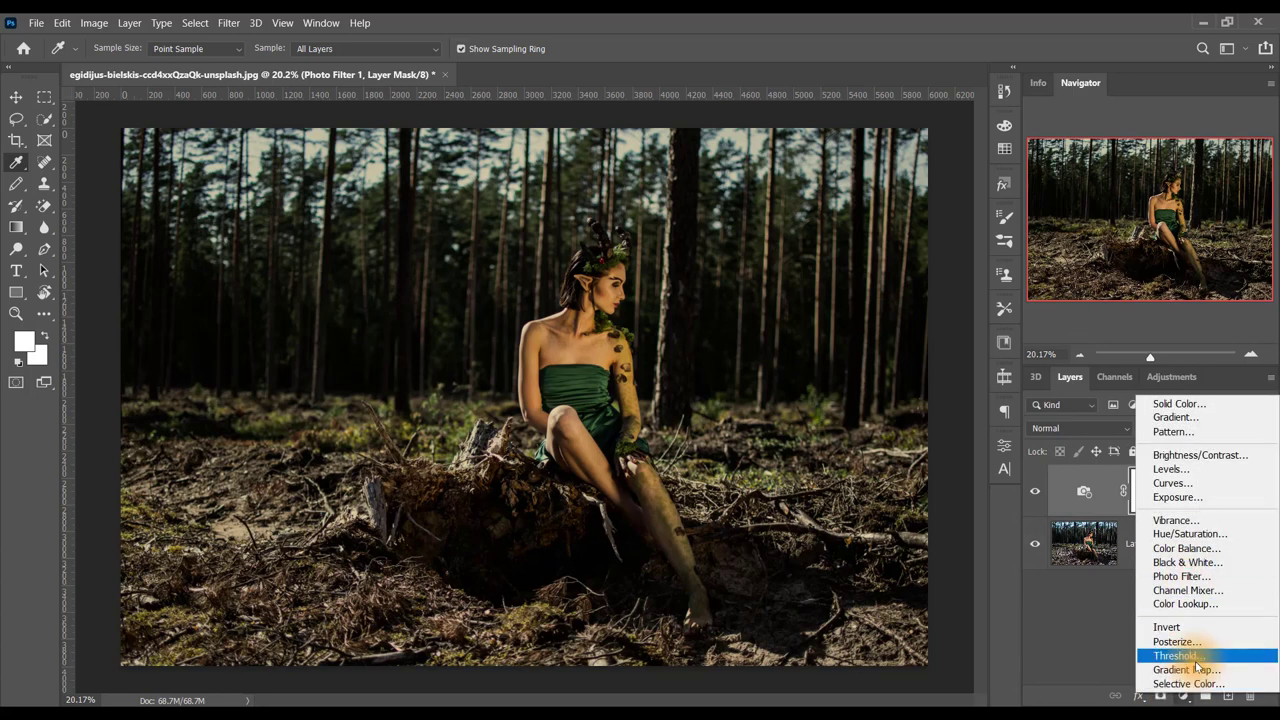
click(1047, 604)
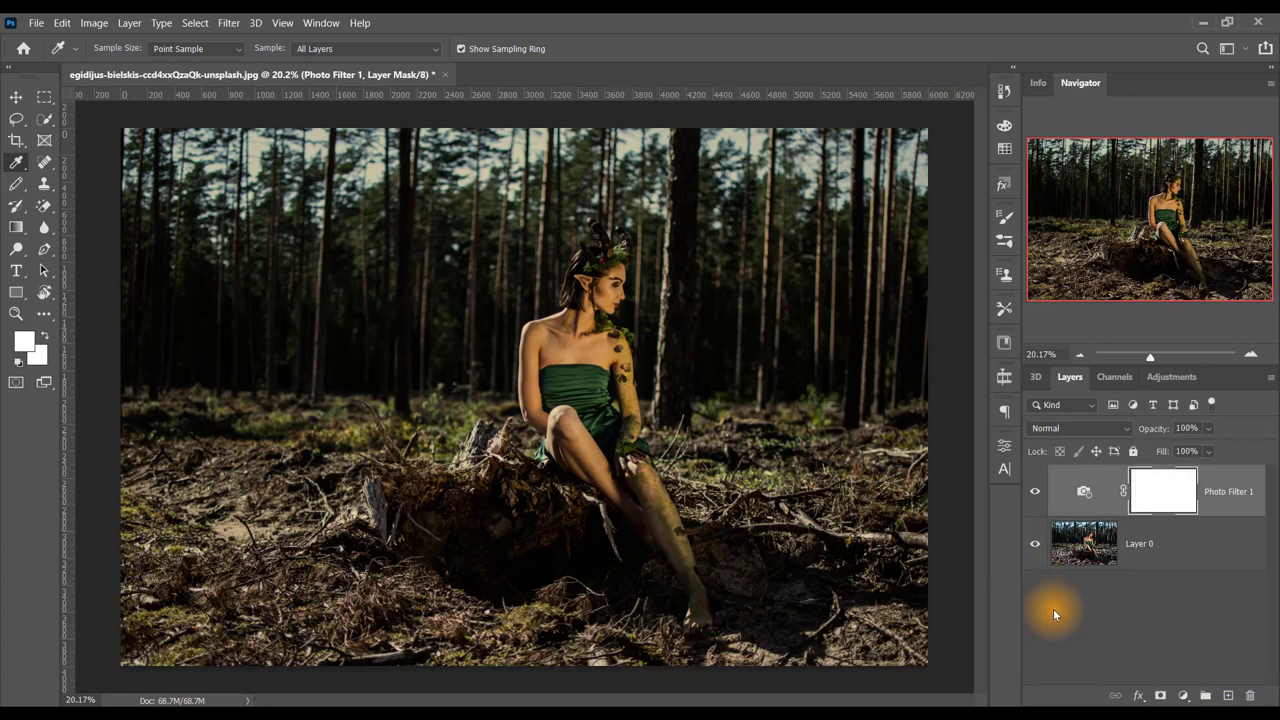